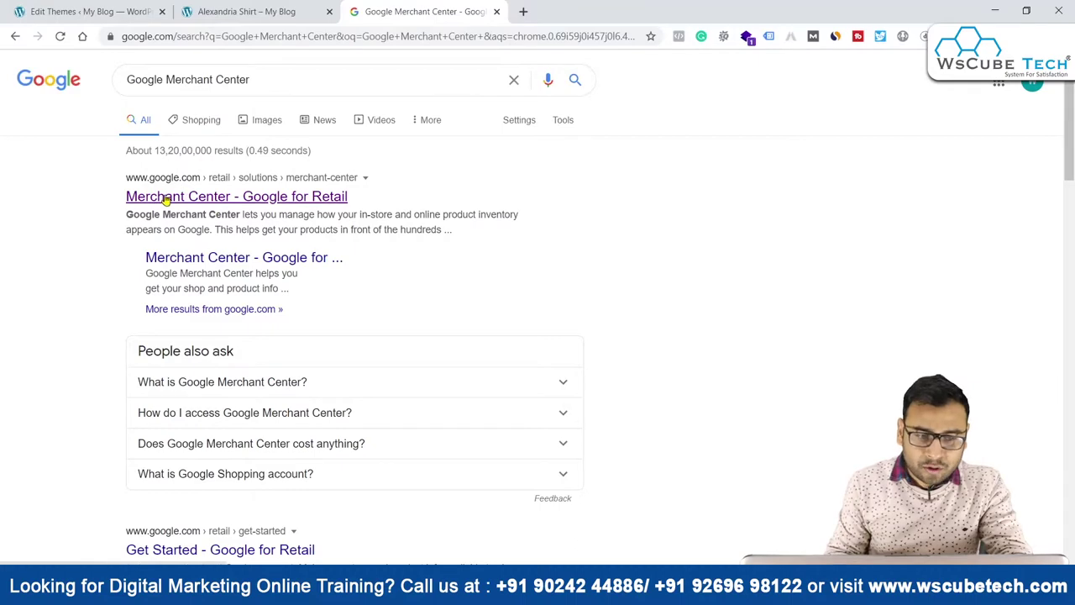
# Open the 'Merchant Center - Google for Retail' result from the Google search.
pyautogui.click(172, 197)
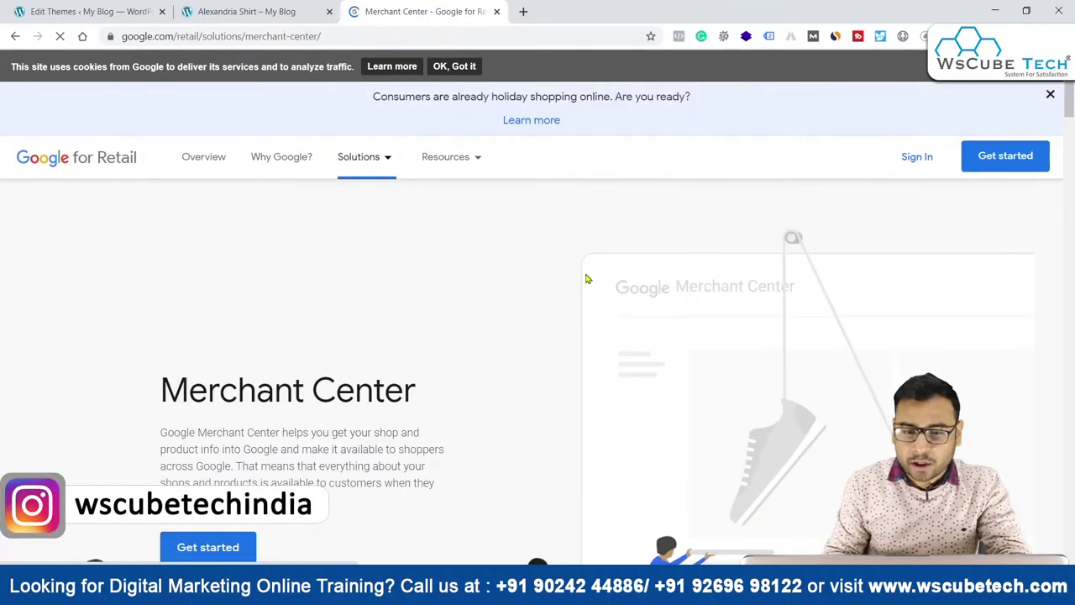
# Dismiss the holiday banner and choose 'Sign in to Merchant Center' from the Sign In options.
pyautogui.click(1050, 95)
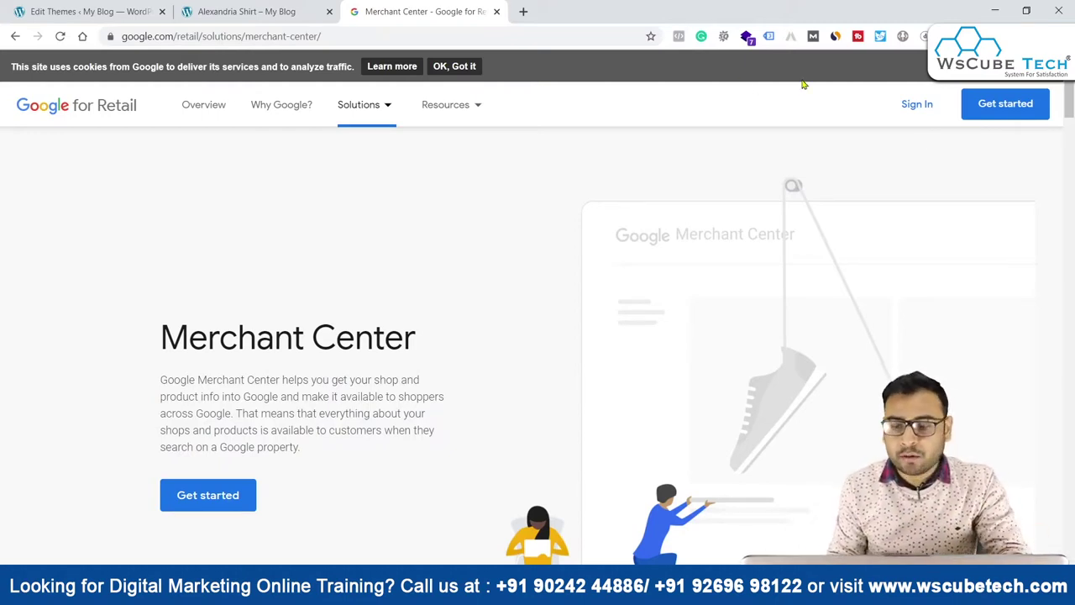
pyautogui.click(914, 108)
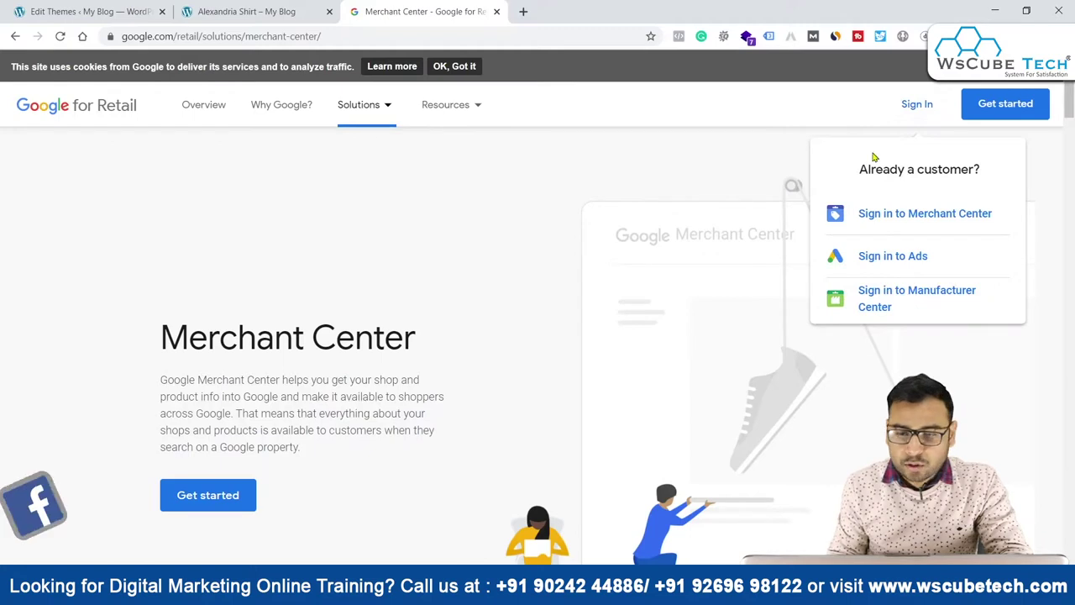
pyautogui.click(902, 211)
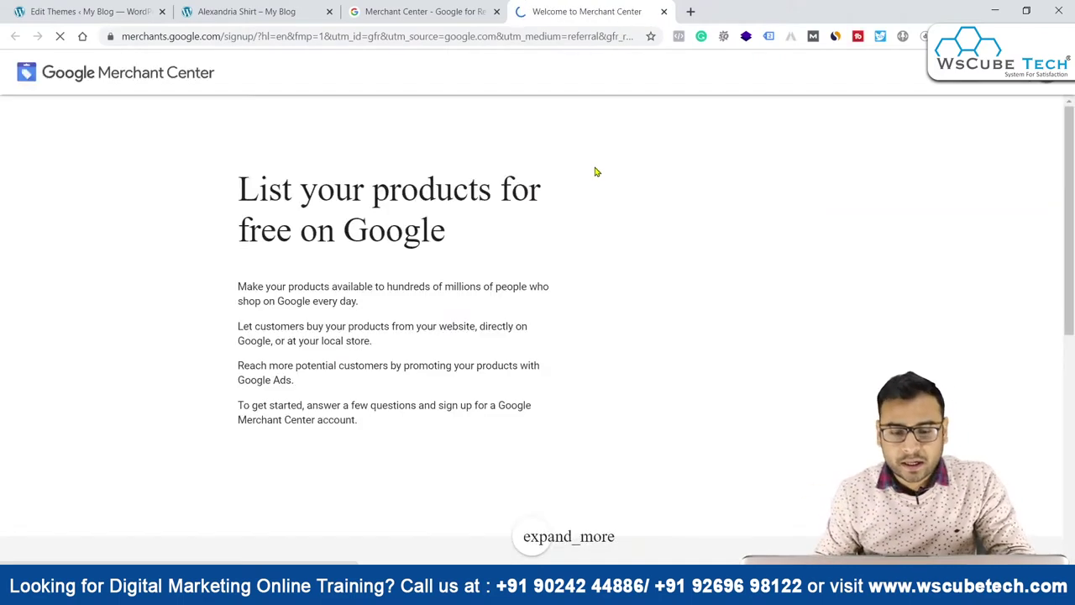
pyautogui.scroll(-1, 569, 383)
pyautogui.scroll(-5, 570, 383)
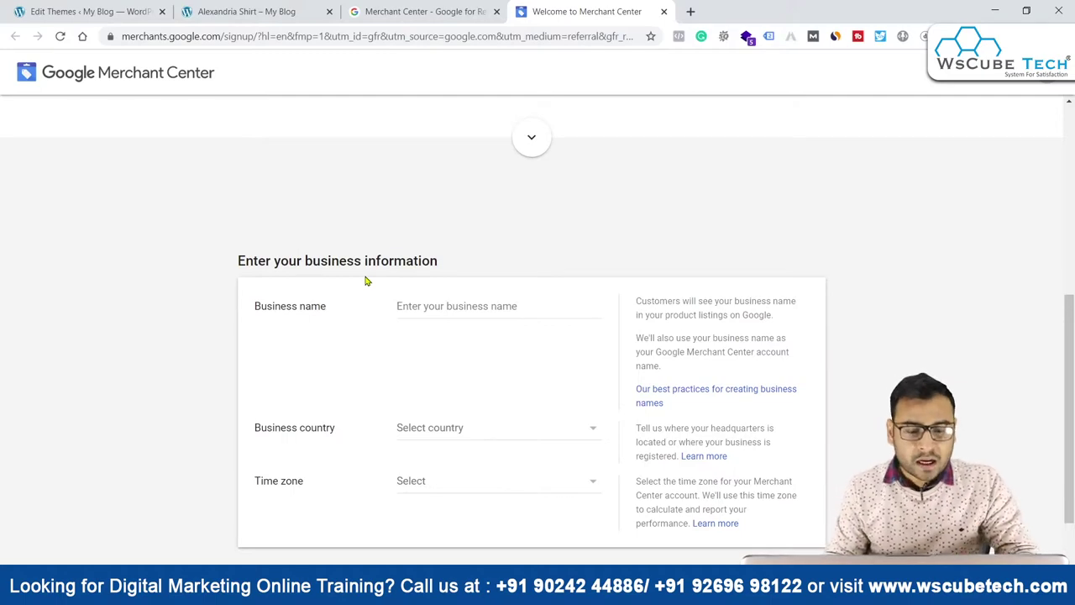
pyautogui.click(210, 9)
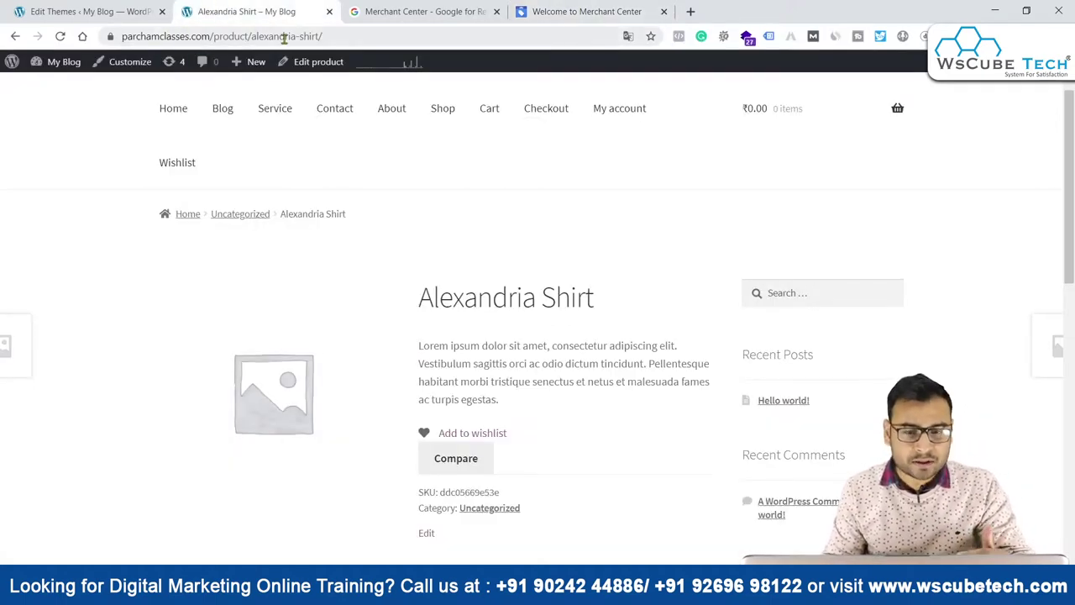
pyautogui.click(608, 9)
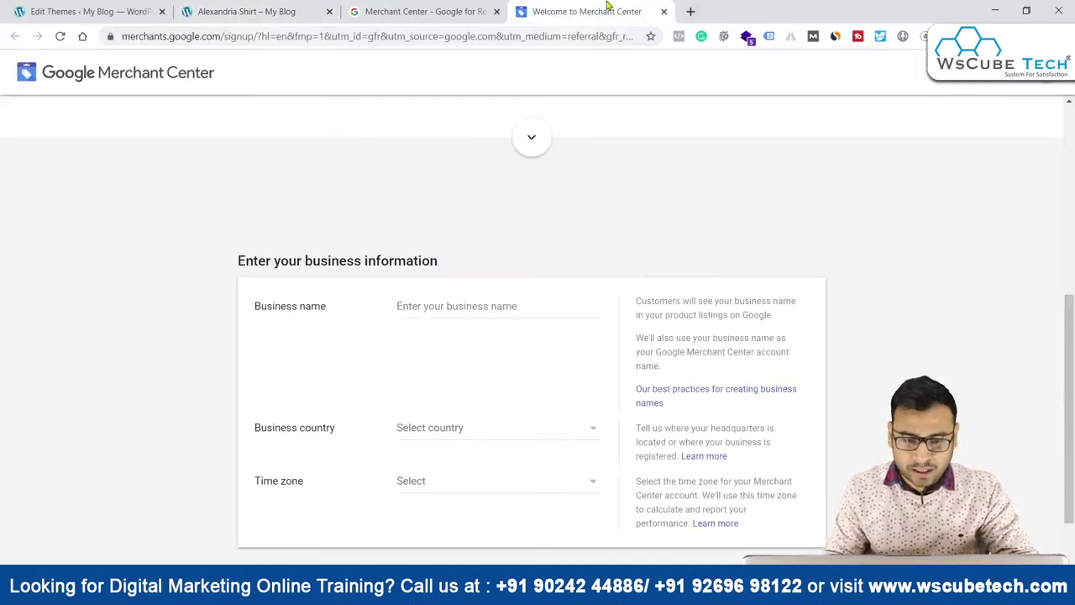
# Enter 'Parcham Classes' as the business name.
pyautogui.click(436, 310)
pyautogui.write('Ale')
pyautogui.press('BackSpace')
pyautogui.press('BackSpace')
pyautogui.press('BackSpace')
pyautogui.write('Pa')
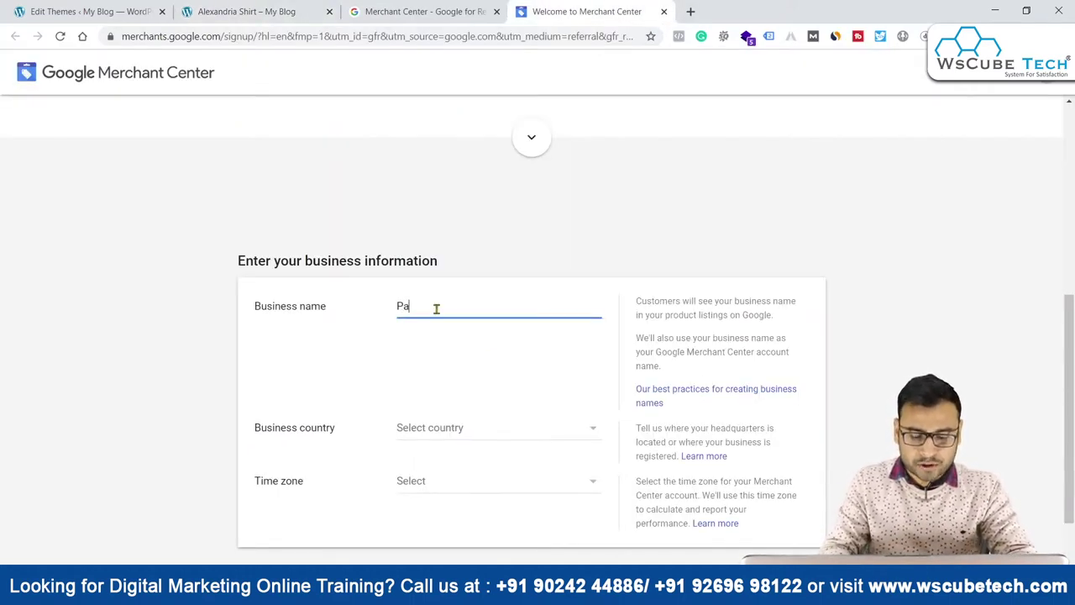
pyautogui.write('rcham Classes')
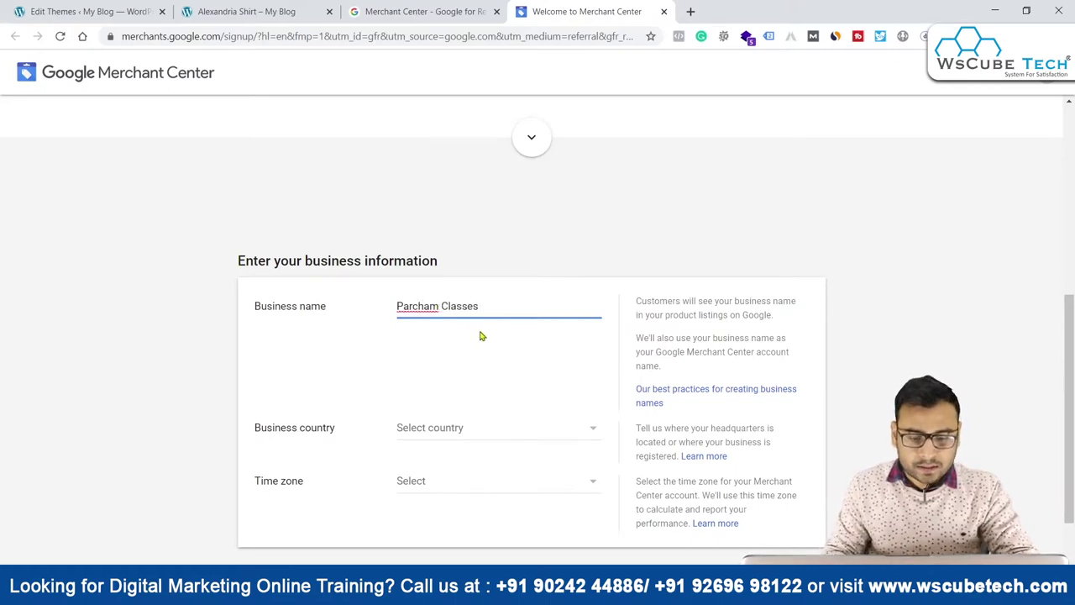
# Select India as the business country, giving the India Standard Time zone.
pyautogui.click(461, 429)
pyautogui.write('ind')
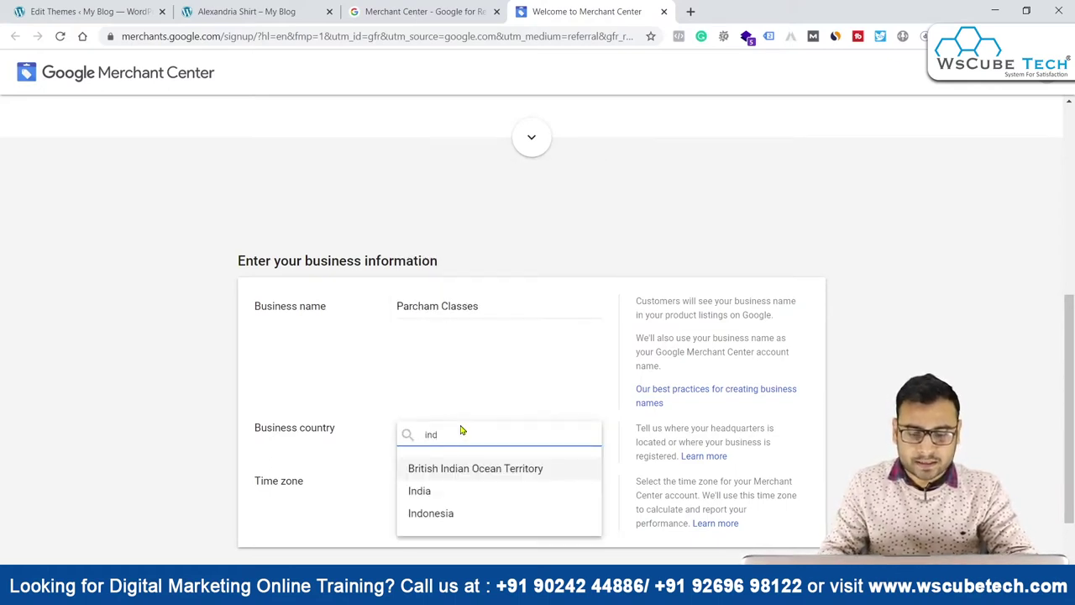
pyautogui.click(441, 490)
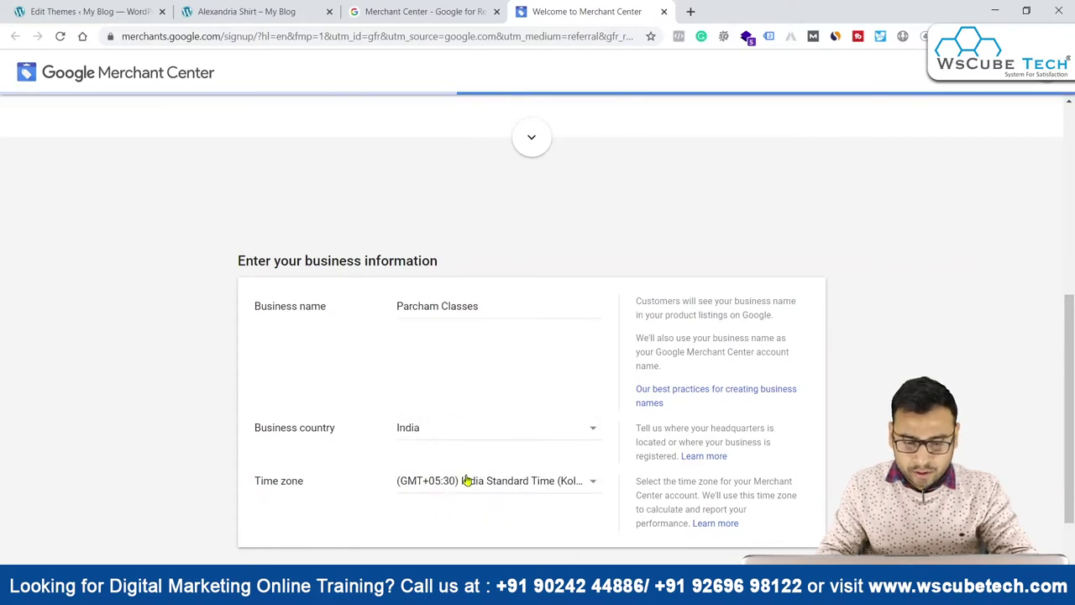
pyautogui.scroll(-2, 466, 504)
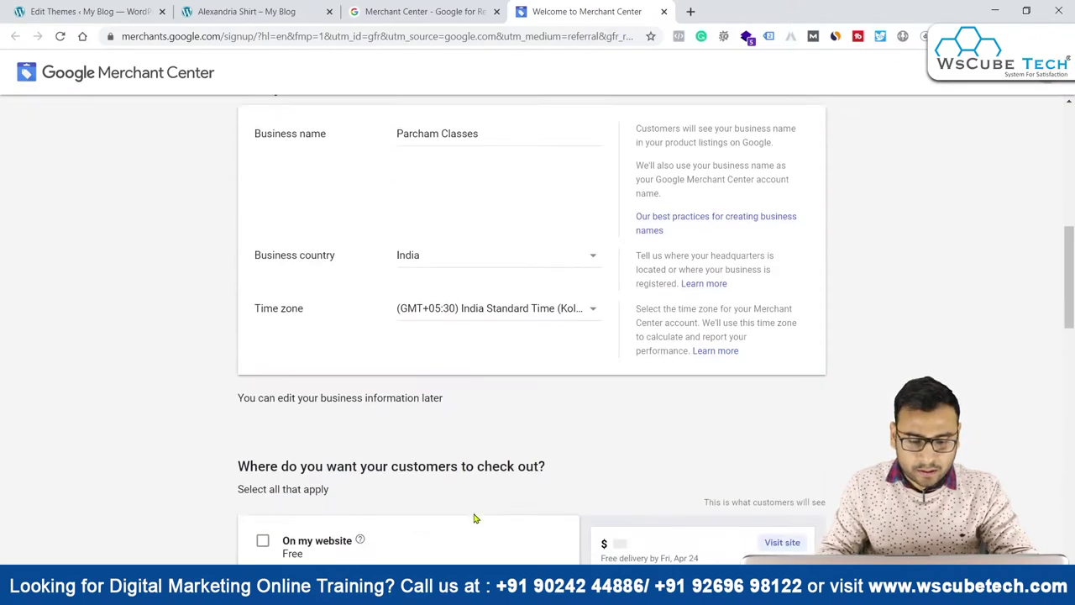
pyautogui.scroll(-2, 475, 518)
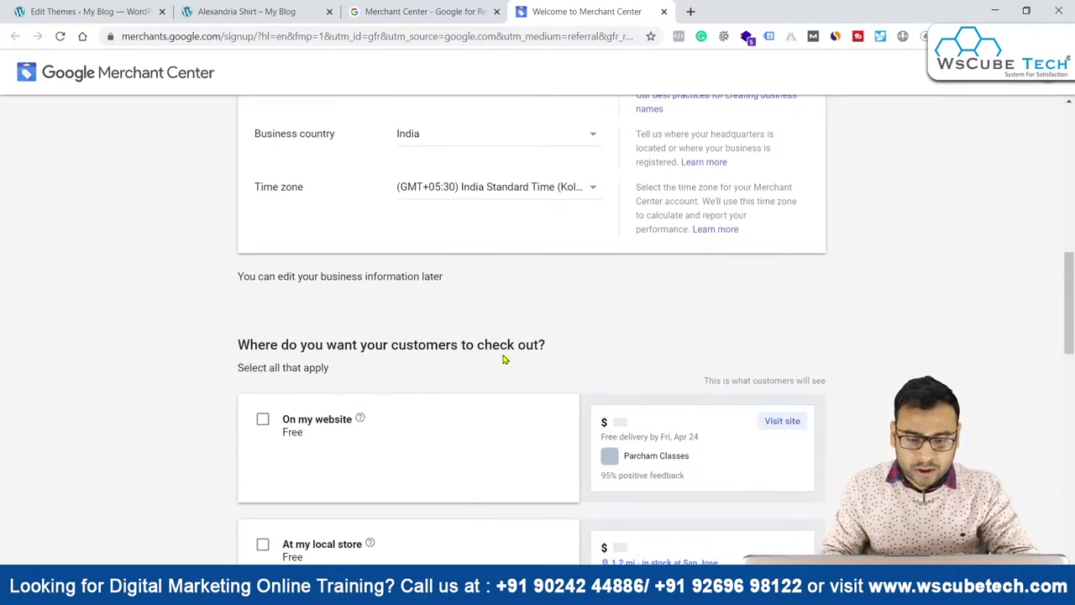
pyautogui.scroll(-1, 472, 364)
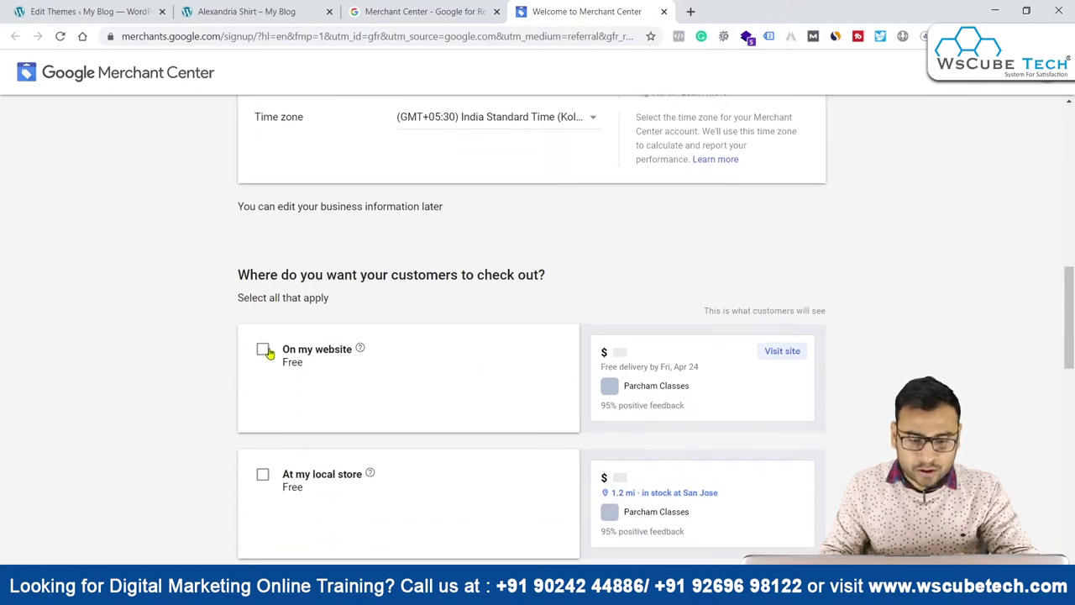
# Enable checkout both 'On my website' and 'At my local store'.
pyautogui.click(261, 349)
pyautogui.scroll(-1, 396, 432)
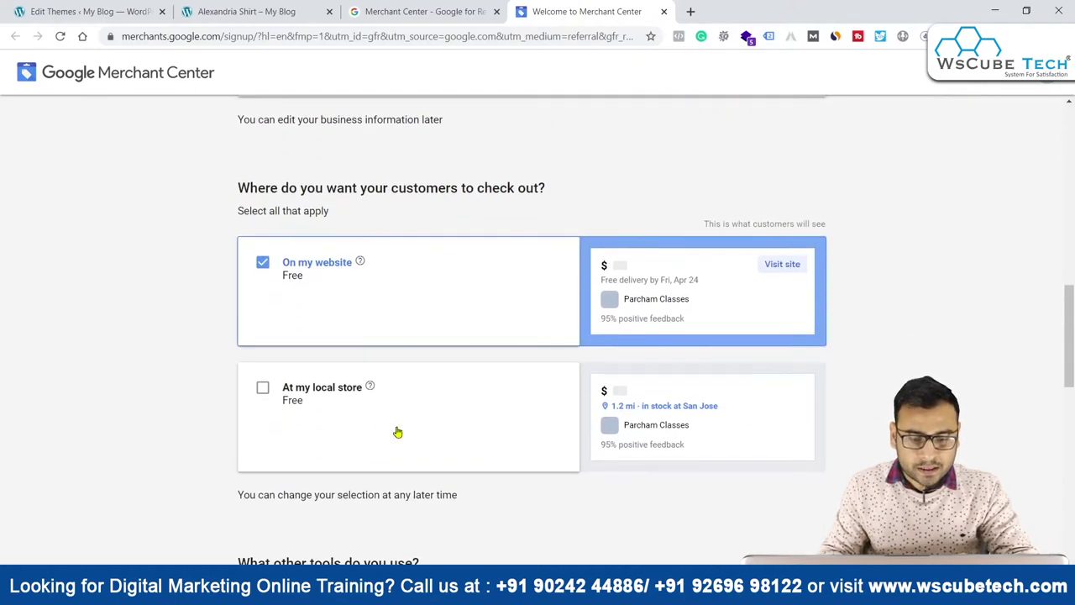
pyautogui.click(256, 388)
pyautogui.scroll(-2, 405, 486)
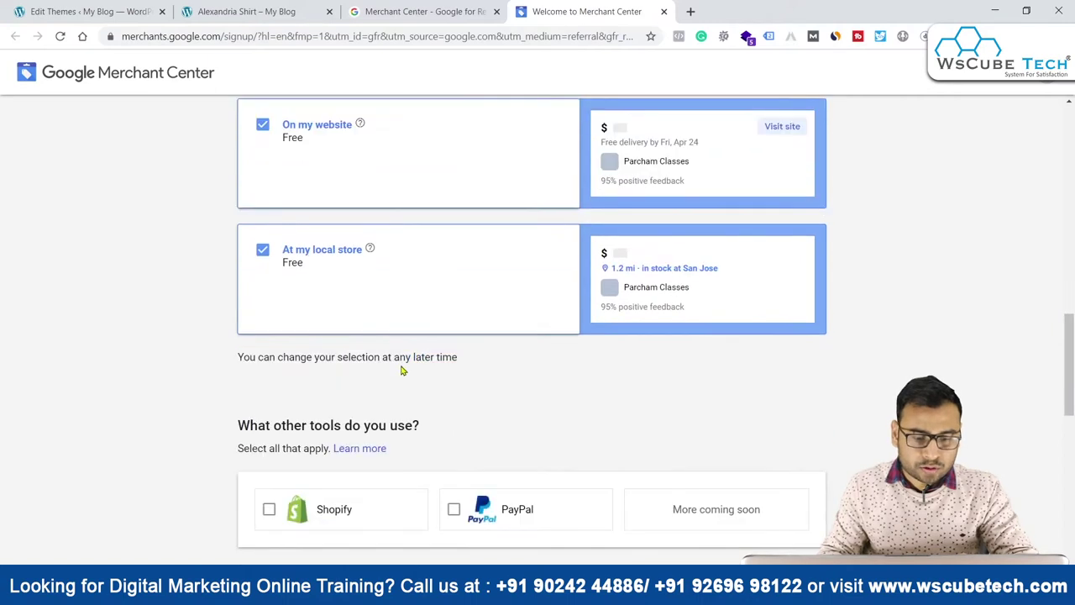
pyautogui.scroll(-1, 401, 374)
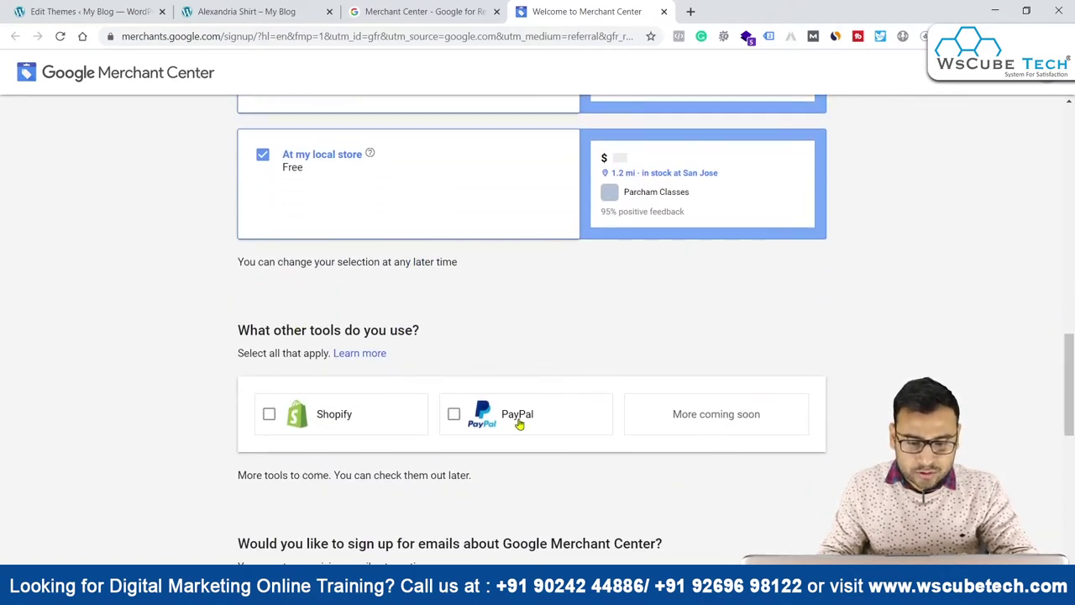
pyautogui.scroll(-2, 575, 502)
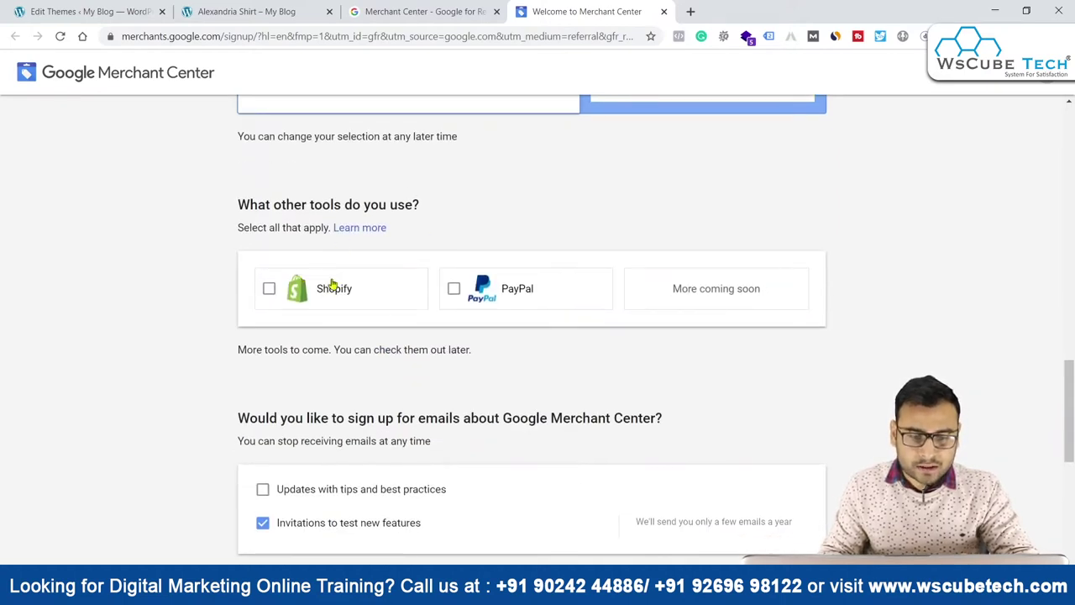
# Leave Shopify unselected, opt into tips emails, and accept the Terms of Service.
pyautogui.click(269, 291)
pyautogui.click(263, 286)
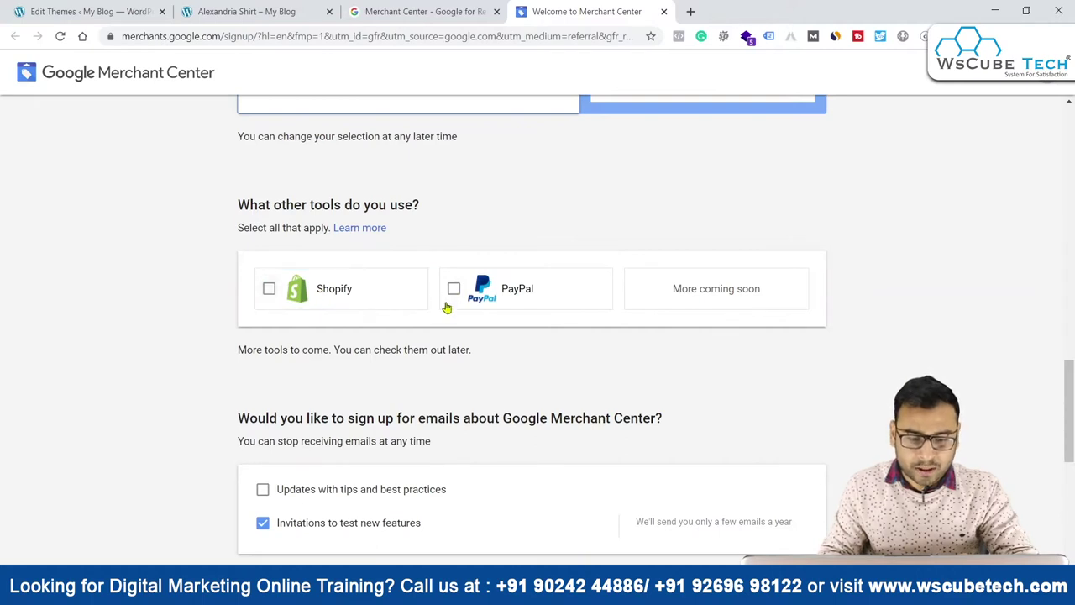
pyautogui.scroll(-1, 368, 411)
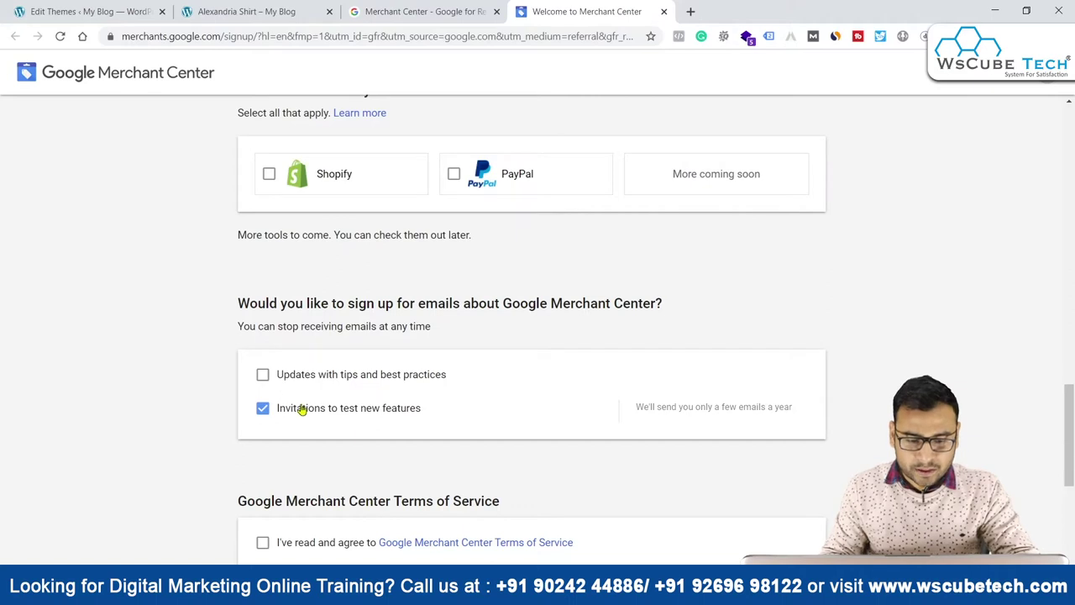
pyautogui.click(271, 378)
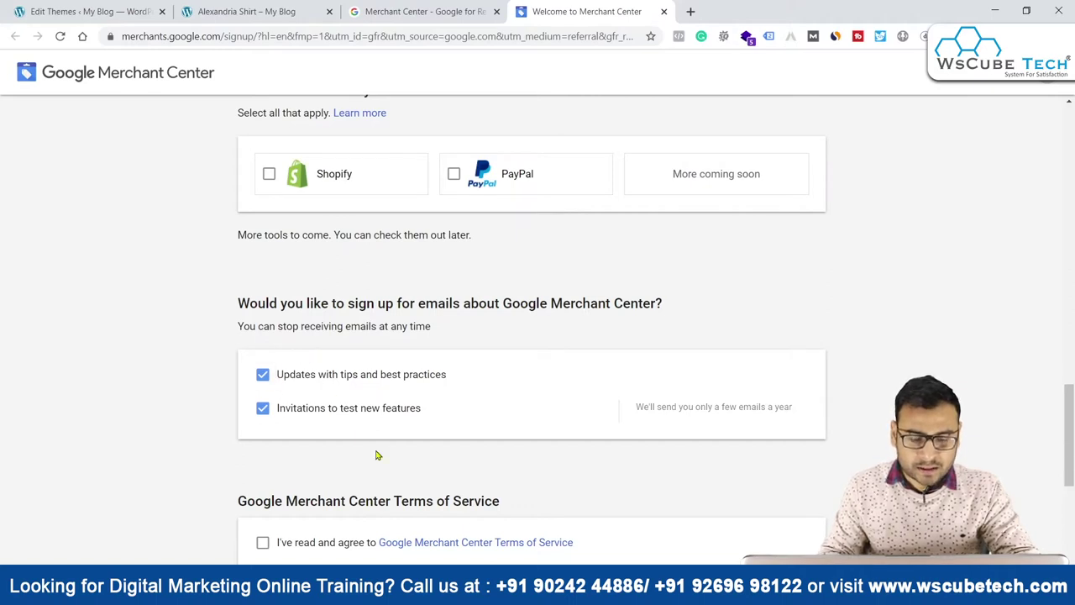
pyautogui.scroll(-1, 375, 453)
pyautogui.scroll(-1, 356, 378)
pyautogui.click(263, 375)
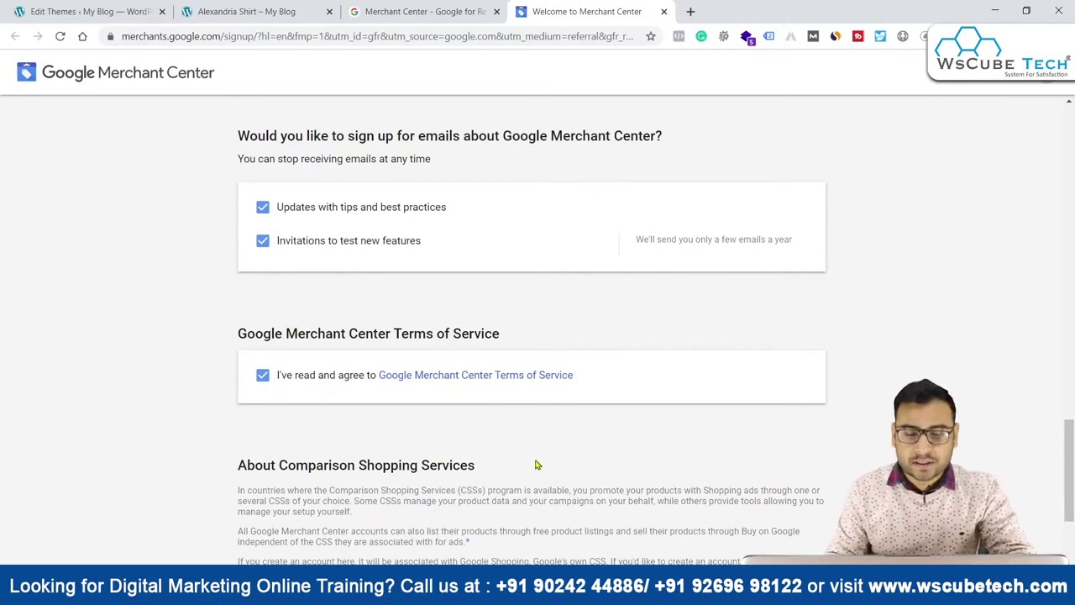
pyautogui.scroll(-3, 619, 512)
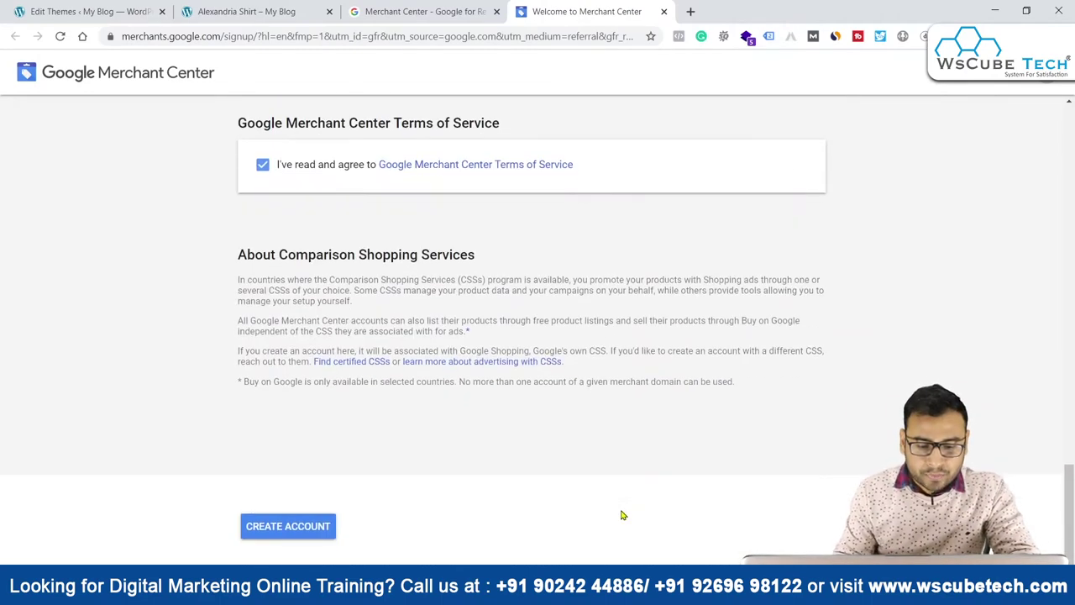
# Create the account and continue past Signup complete to the Overview dashboard.
pyautogui.click(298, 521)
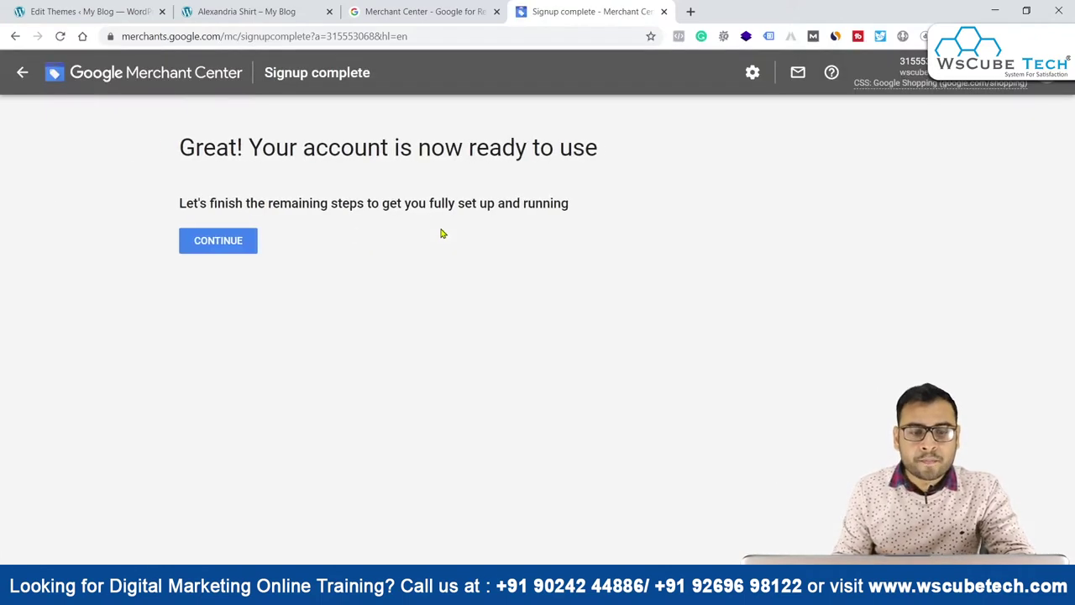
pyautogui.click(241, 248)
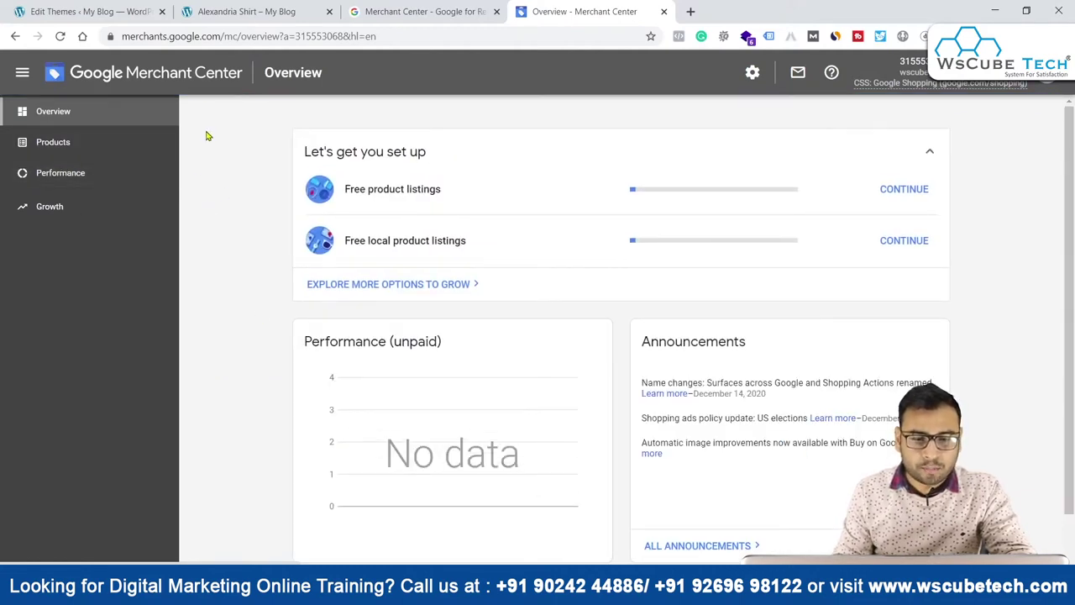
# Go to Products, then open Business information from the gear menu's Tools.
pyautogui.click(41, 145)
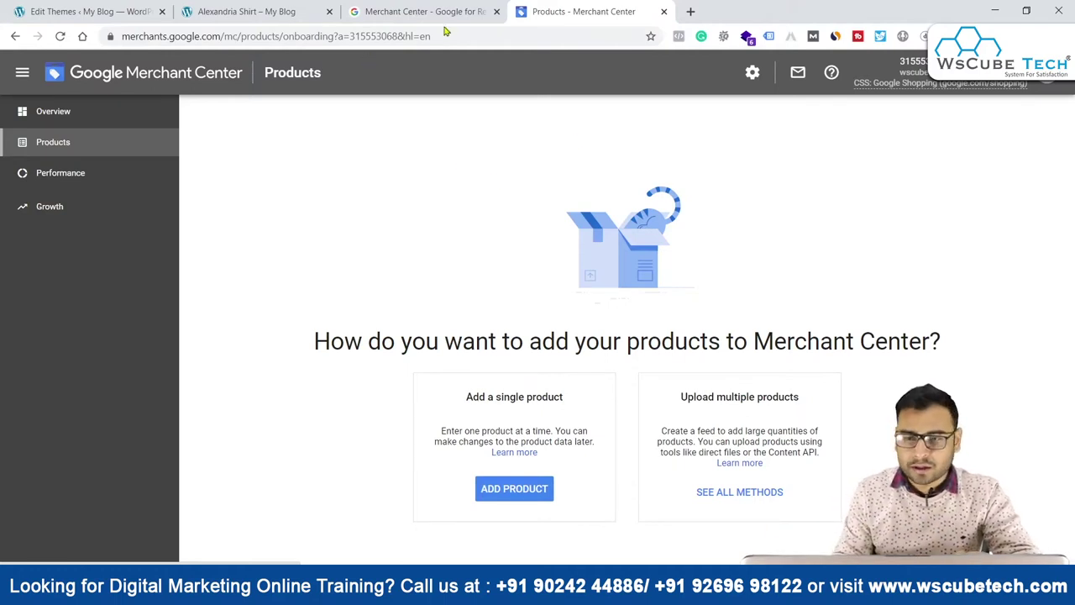
pyautogui.click(753, 75)
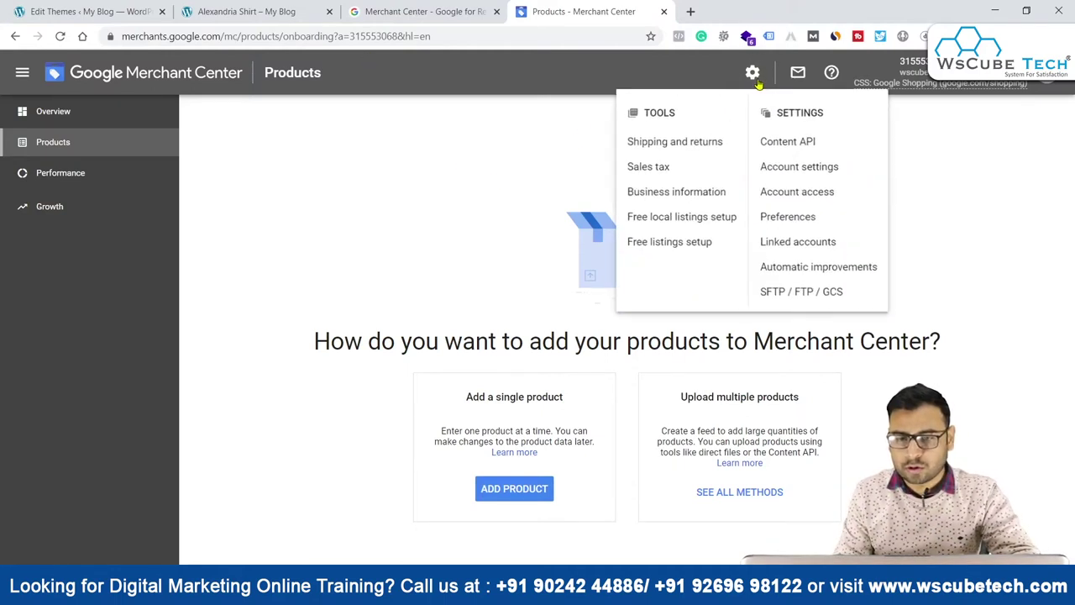
pyautogui.click(684, 192)
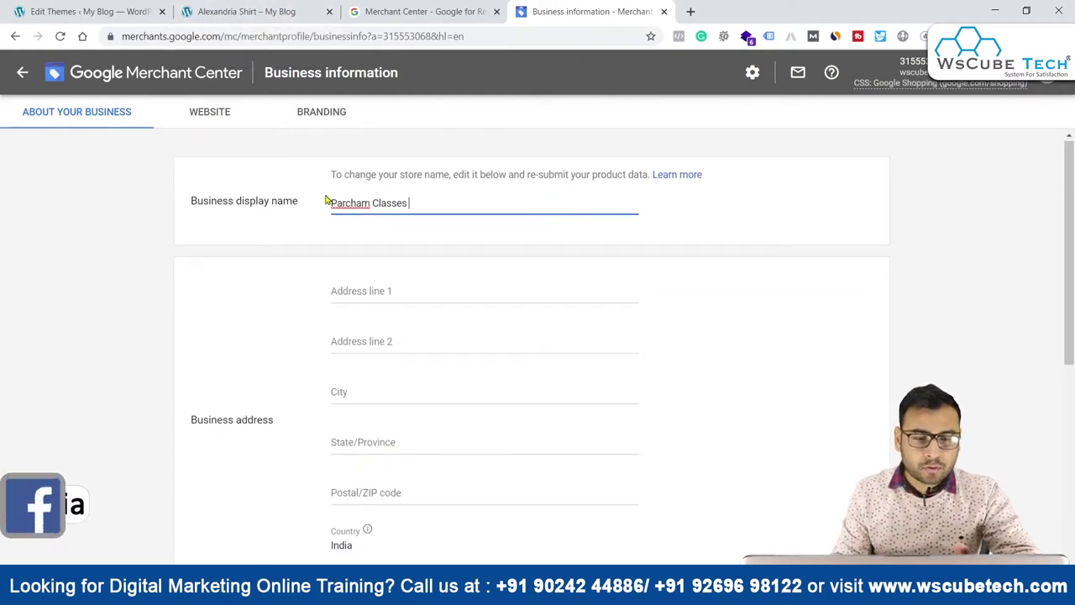
# Review About your business, then show the Website tab with its empty URL field.
pyautogui.scroll(-3, 328, 201)
pyautogui.scroll(-2, 412, 320)
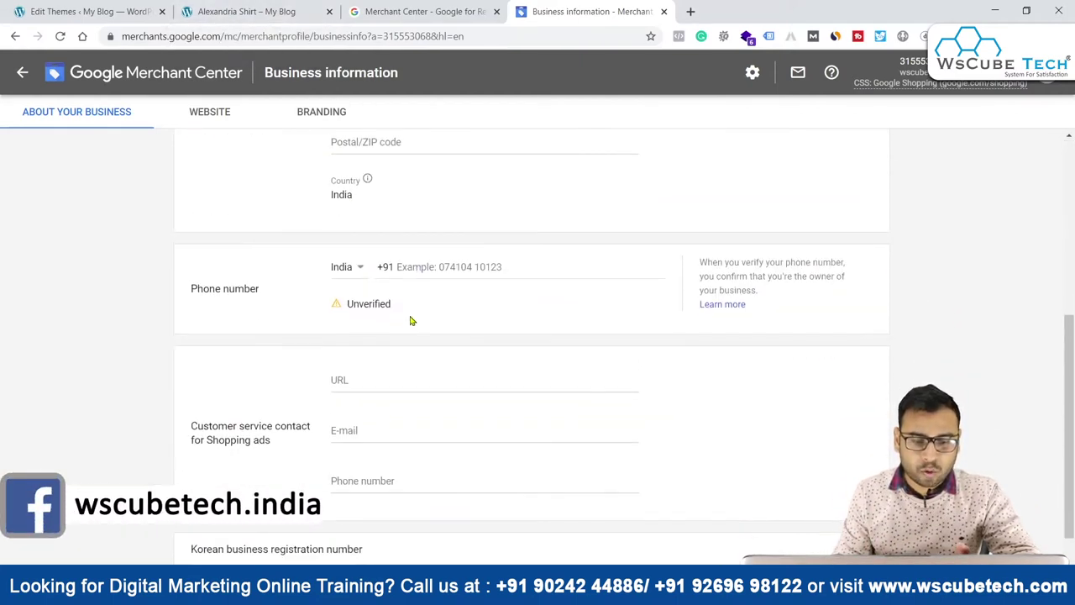
pyautogui.scroll(-1, 453, 353)
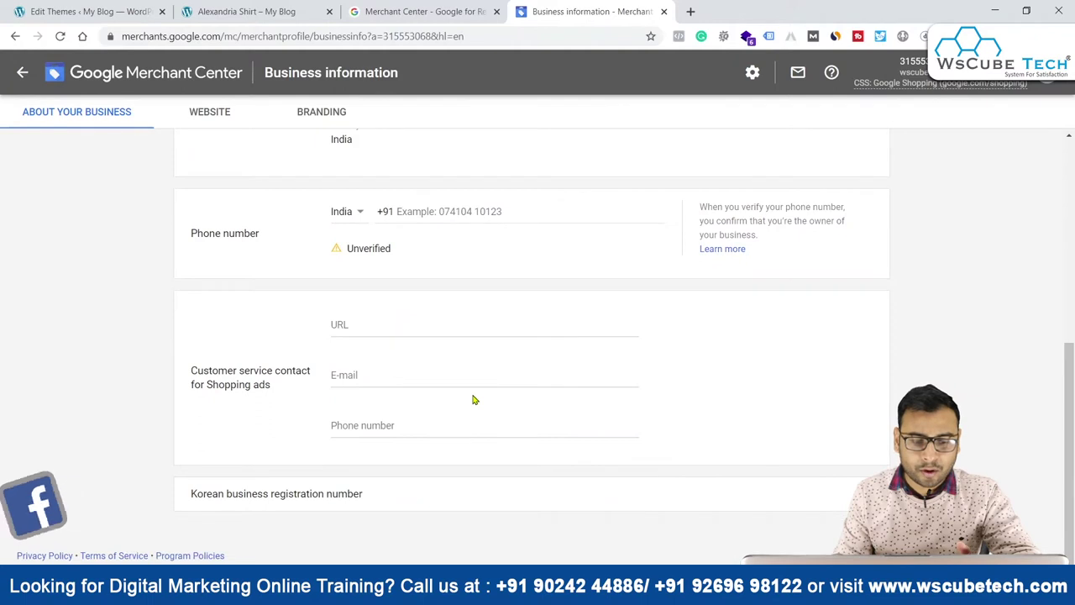
pyautogui.scroll(5, 473, 400)
pyautogui.click(212, 115)
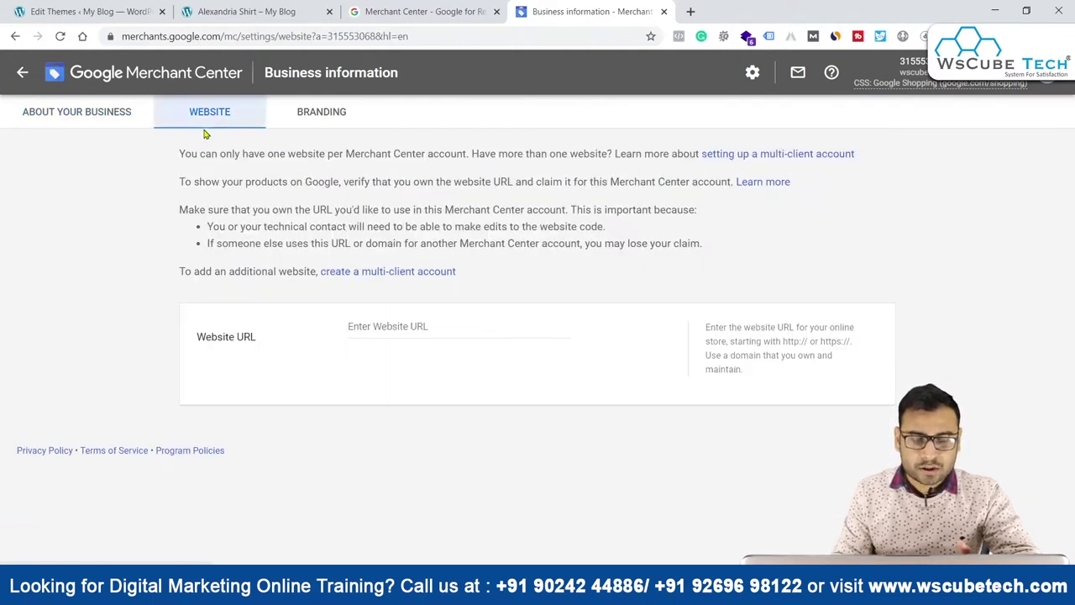
pyautogui.click(214, 8)
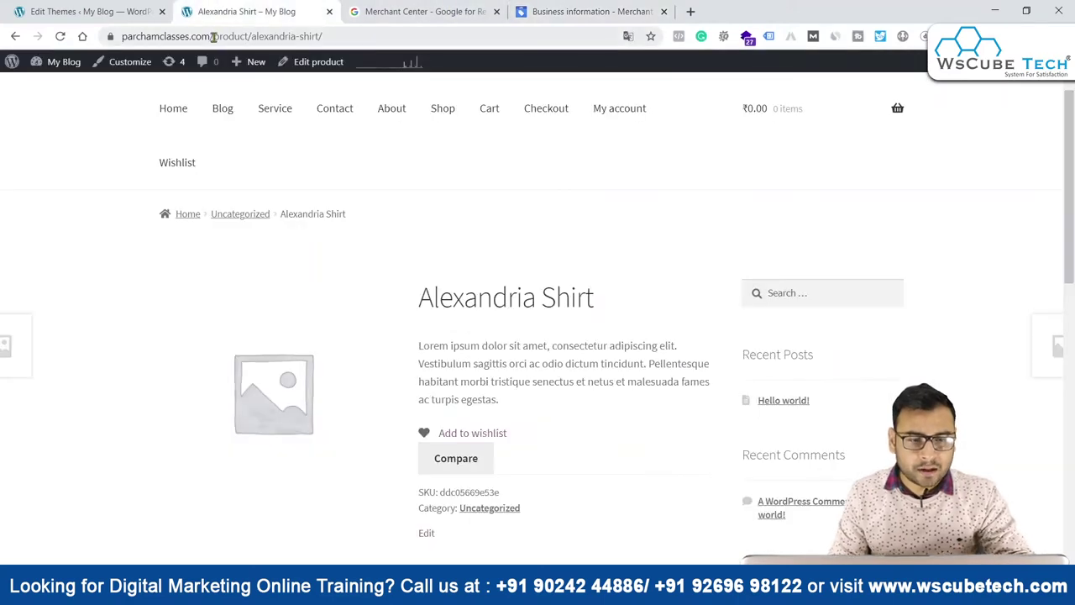
pyautogui.moveTo(214, 36); pyautogui.dragTo(122, 37)
pyautogui.hotkey('ctrl', 'c')
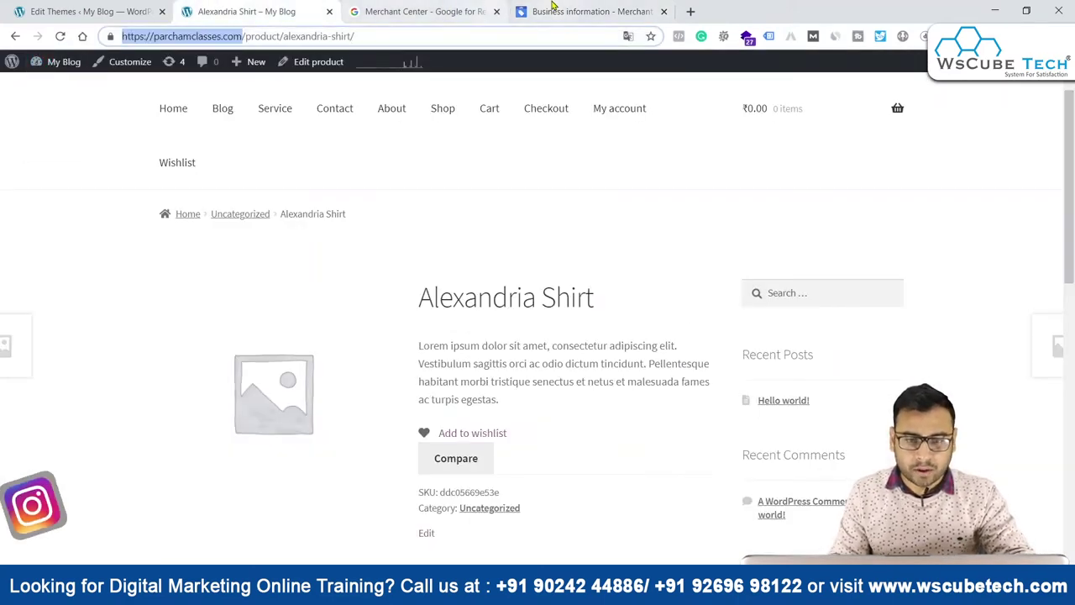
pyautogui.click(553, 9)
pyautogui.click(393, 334)
pyautogui.hotkey('ctrl', 'v')
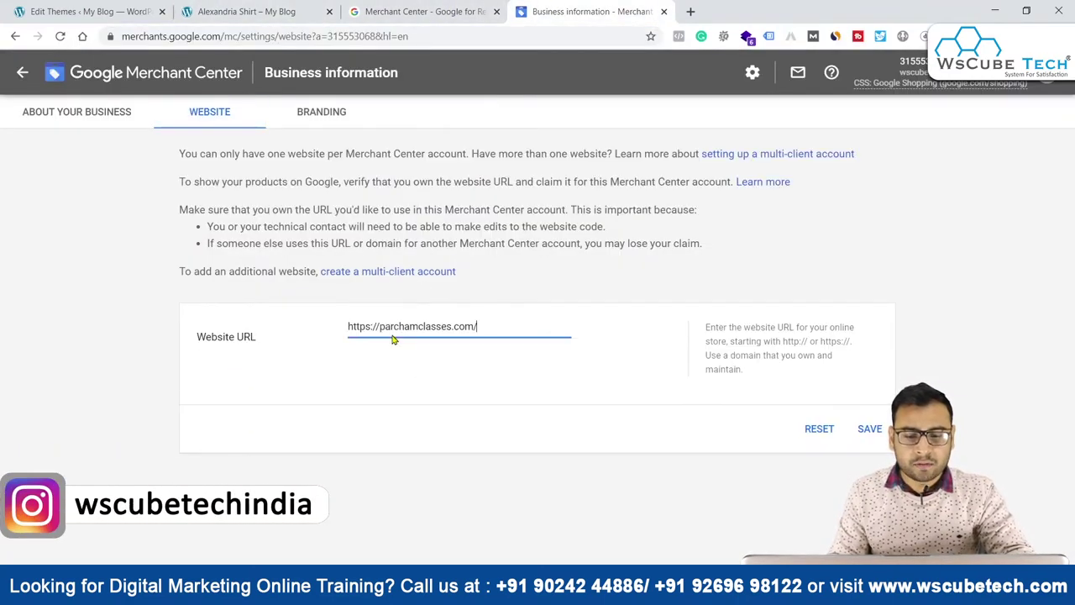
pyautogui.click(865, 431)
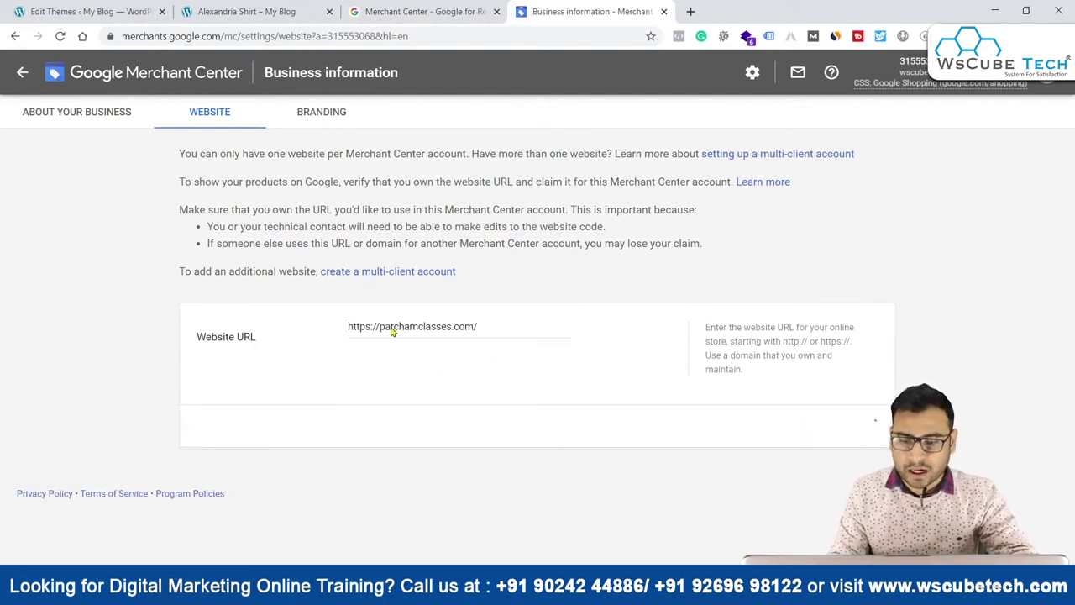
# Scroll down to review the Unverified and Unclaimed status and the verification options.
pyautogui.scroll(-1, 484, 425)
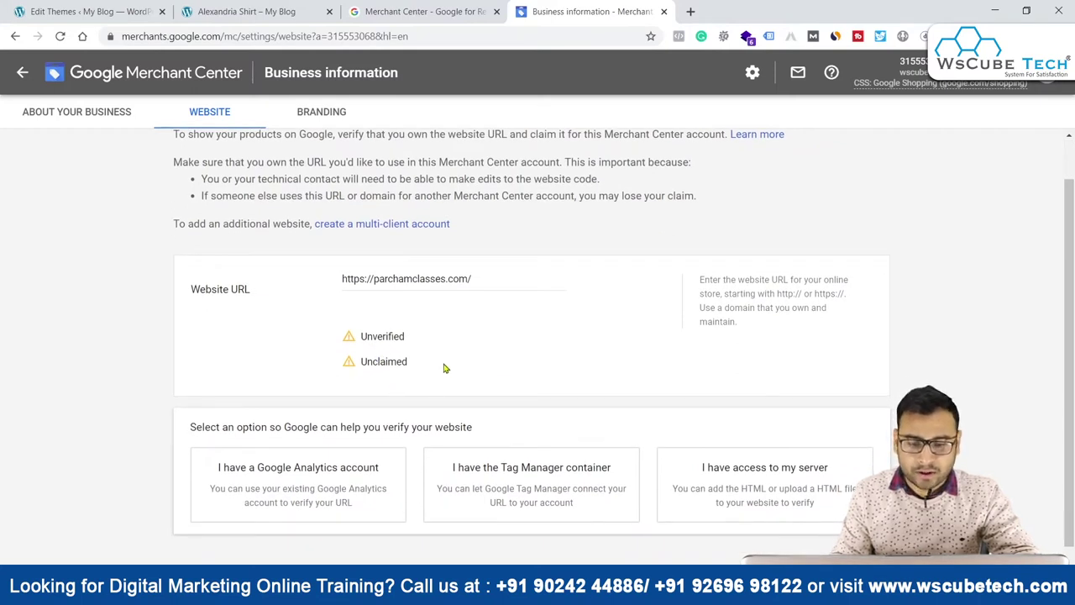
pyautogui.scroll(-1, 445, 368)
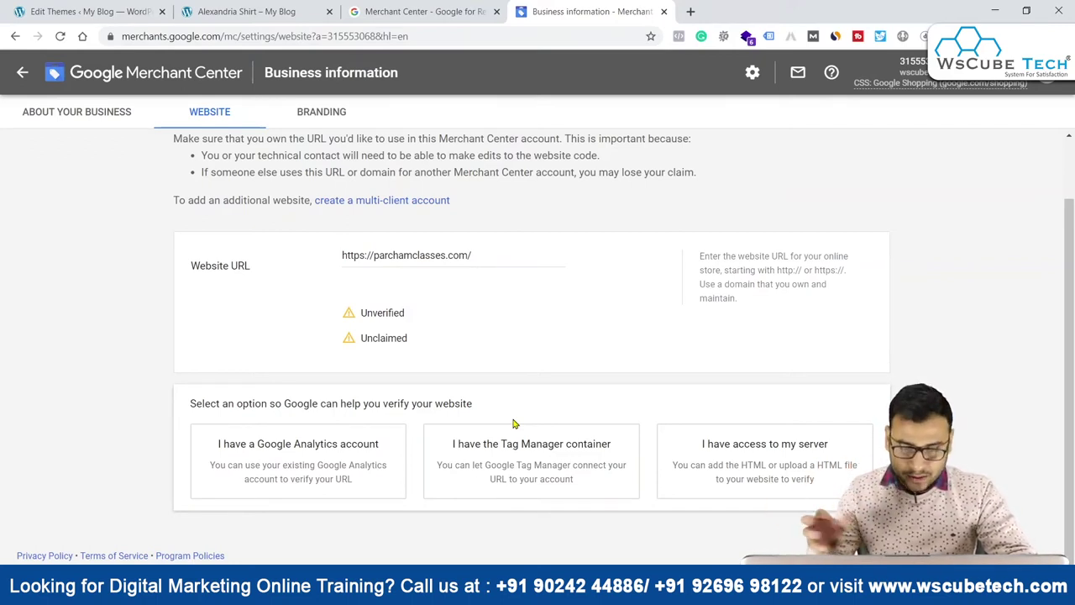
# Choose server access with the homepage HTML tag method, copy the meta tag, and return to the store.
pyautogui.click(495, 474)
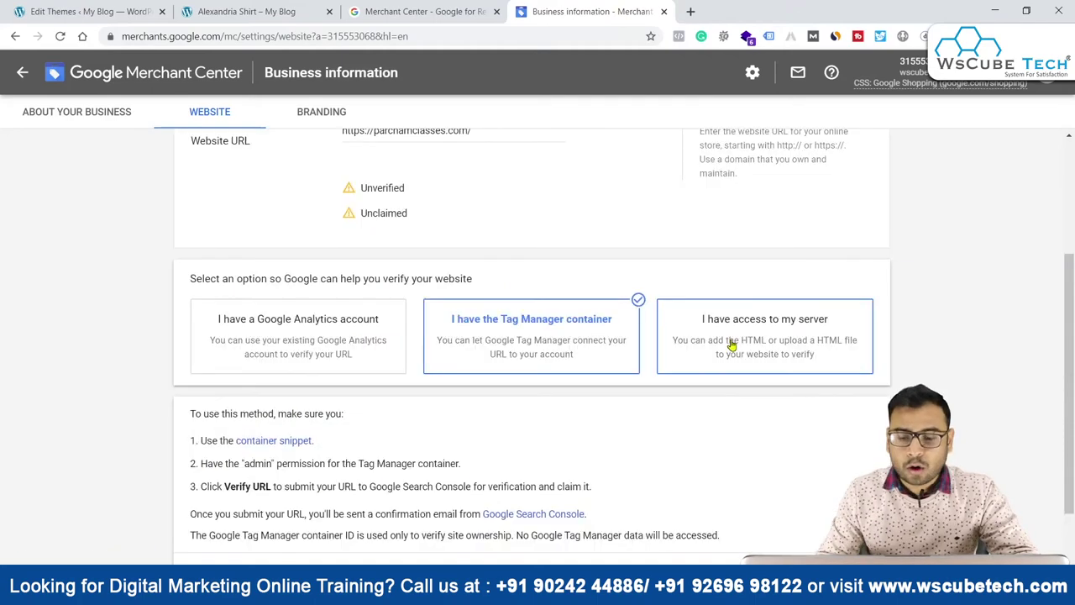
pyautogui.click(754, 329)
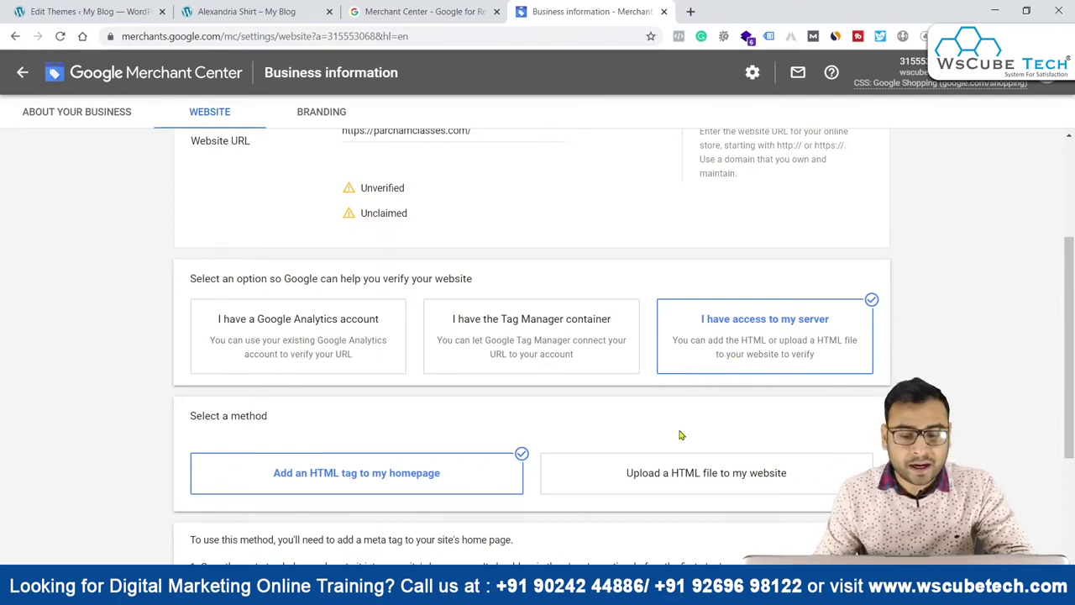
pyautogui.scroll(-2, 678, 435)
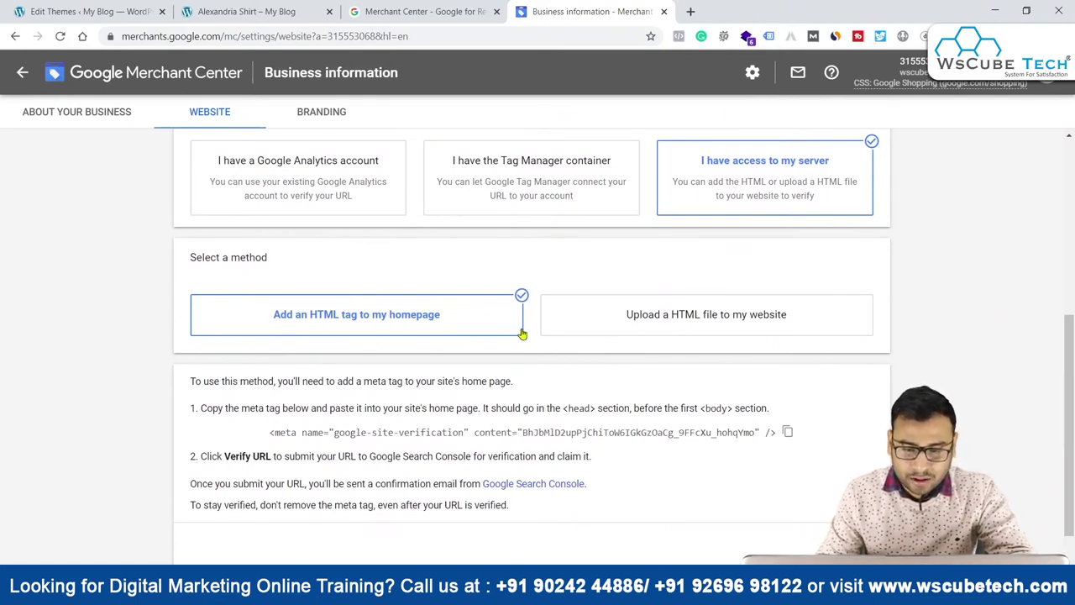
pyautogui.click(672, 316)
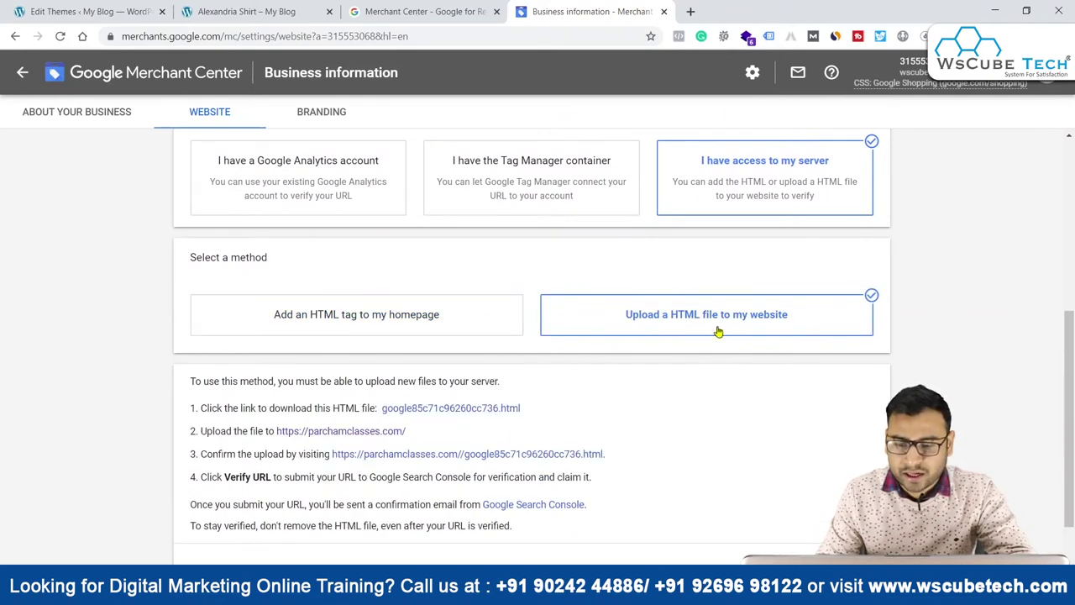
pyautogui.scroll(-1, 614, 419)
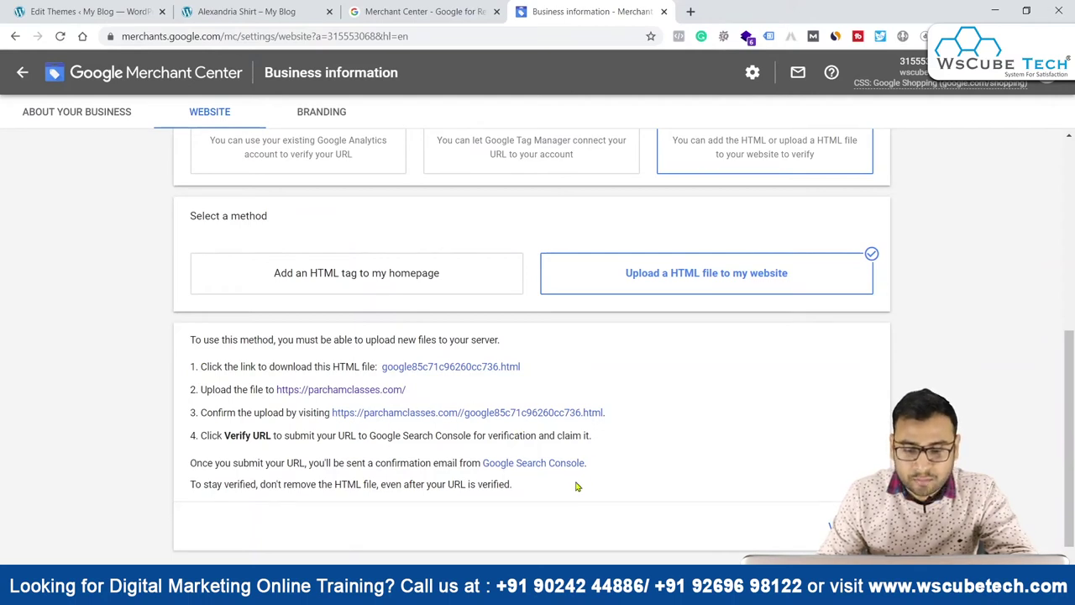
pyautogui.click(350, 285)
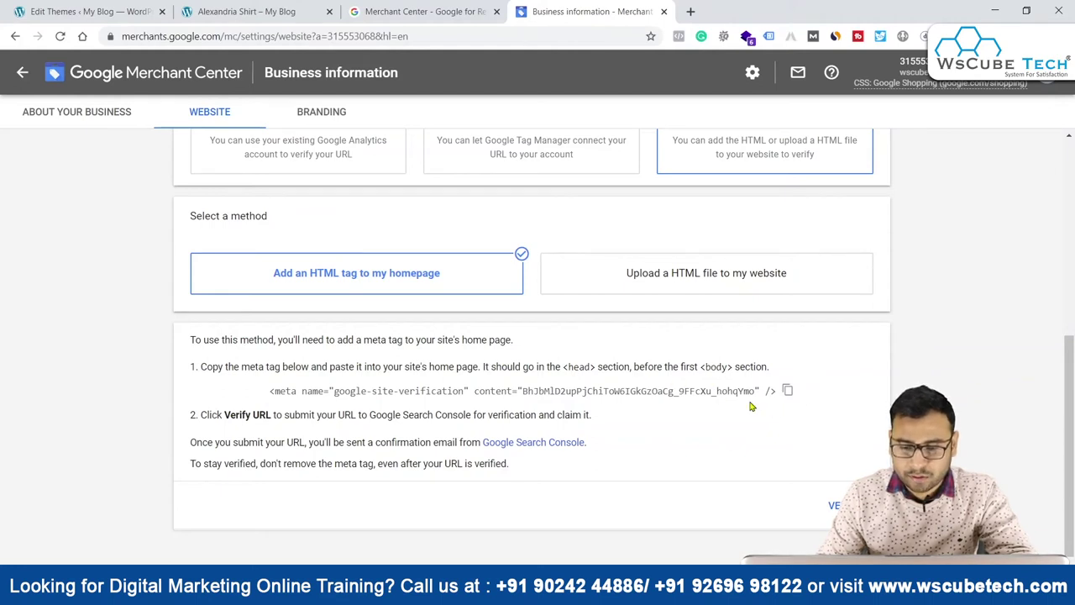
pyautogui.click(788, 390)
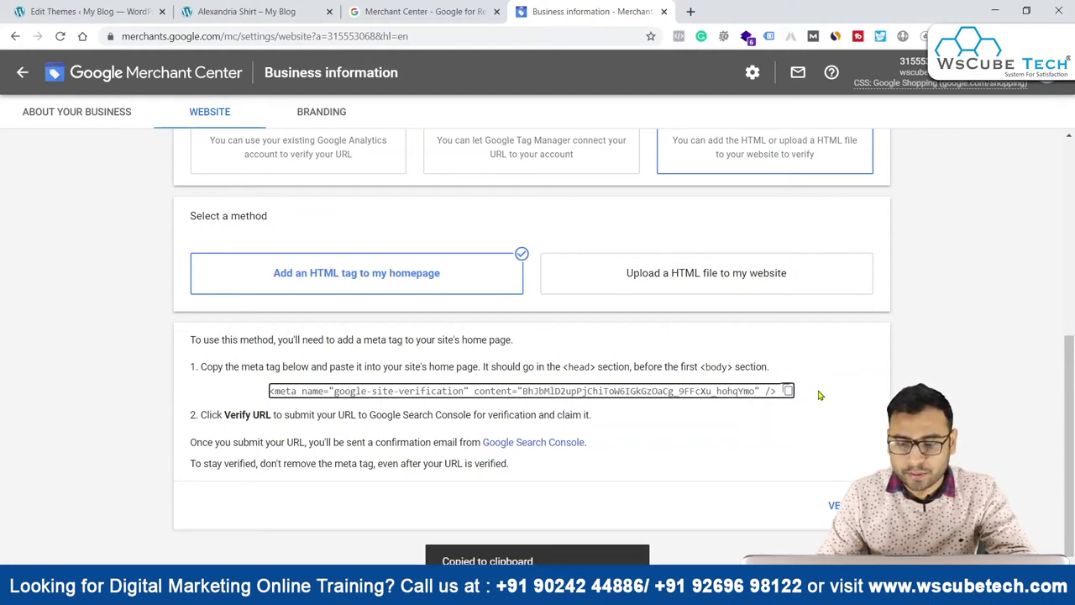
pyautogui.click(279, 13)
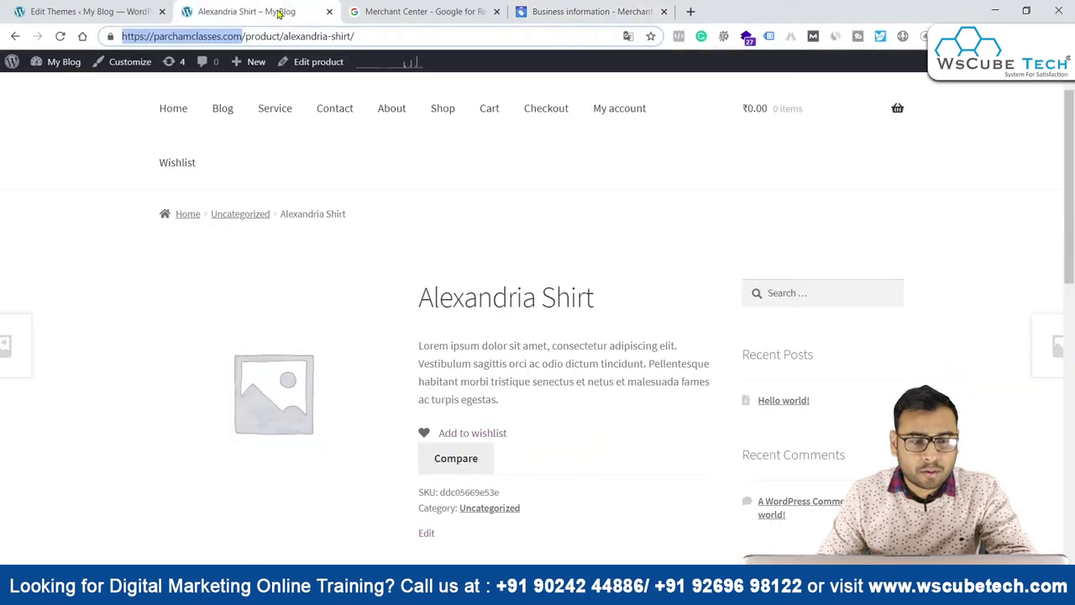
# Bring up the Storefront theme's header.php in WordPress and find the closing </head> tag.
pyautogui.click(105, 11)
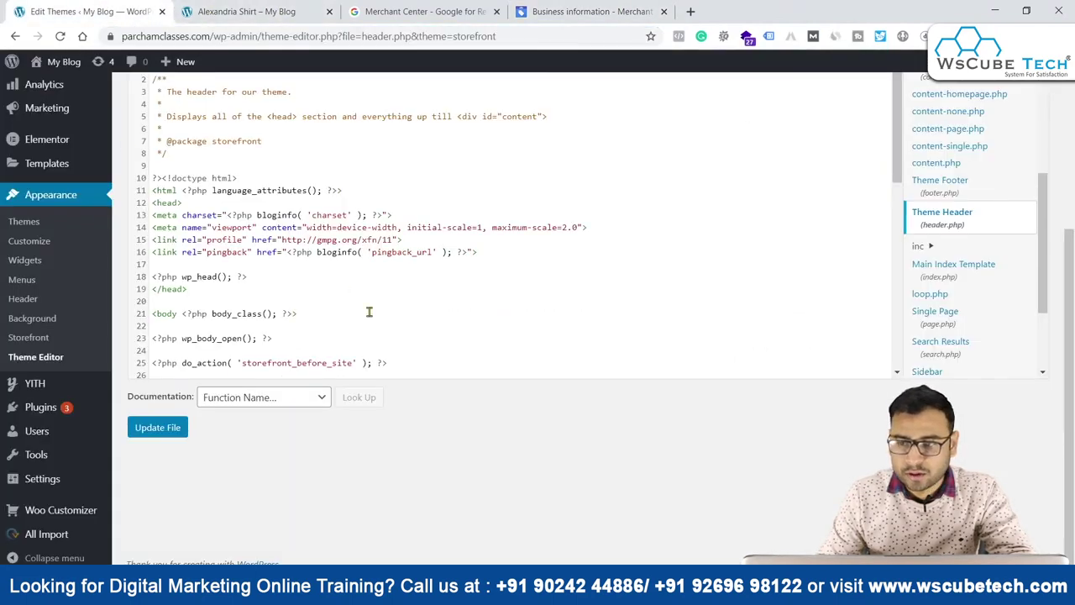
pyautogui.scroll(3, 369, 312)
pyautogui.scroll(-3, 369, 311)
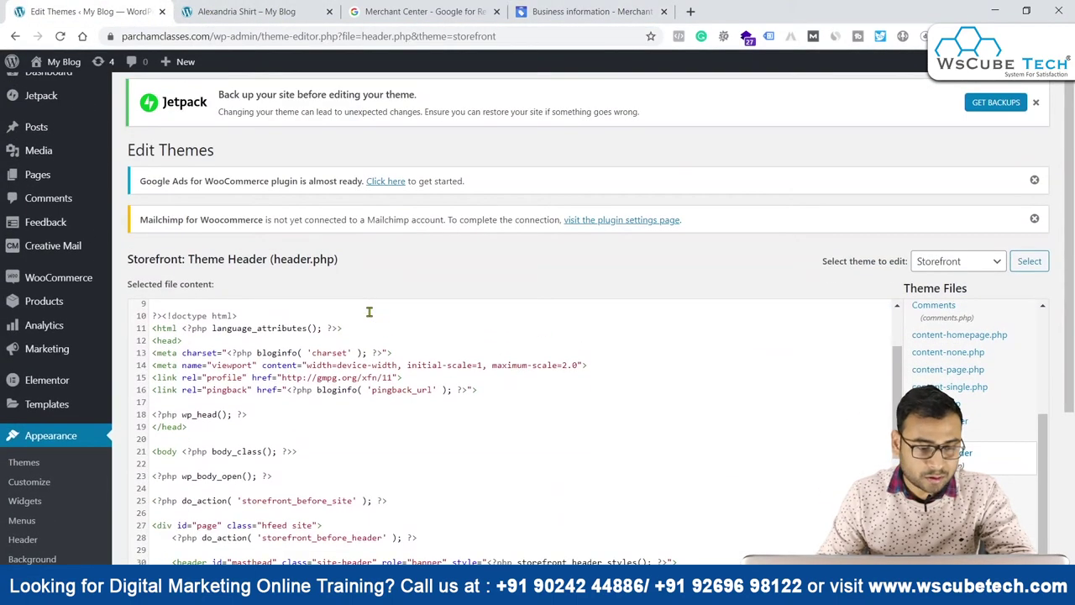
pyautogui.scroll(-2, 373, 311)
pyautogui.scroll(-1, 80, 357)
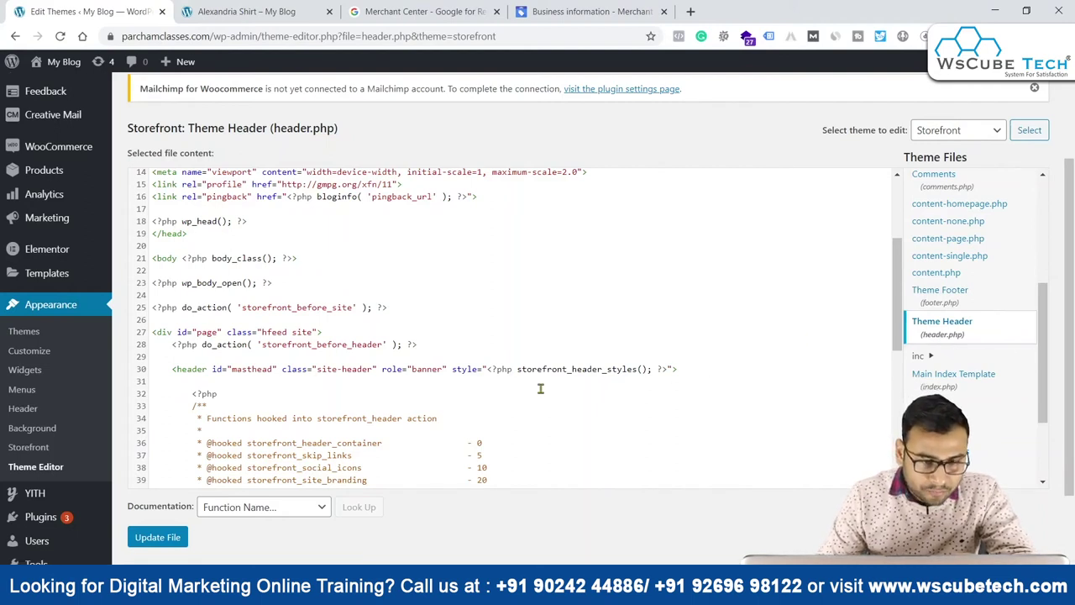
pyautogui.scroll(1, 541, 353)
pyautogui.scroll(2, 272, 243)
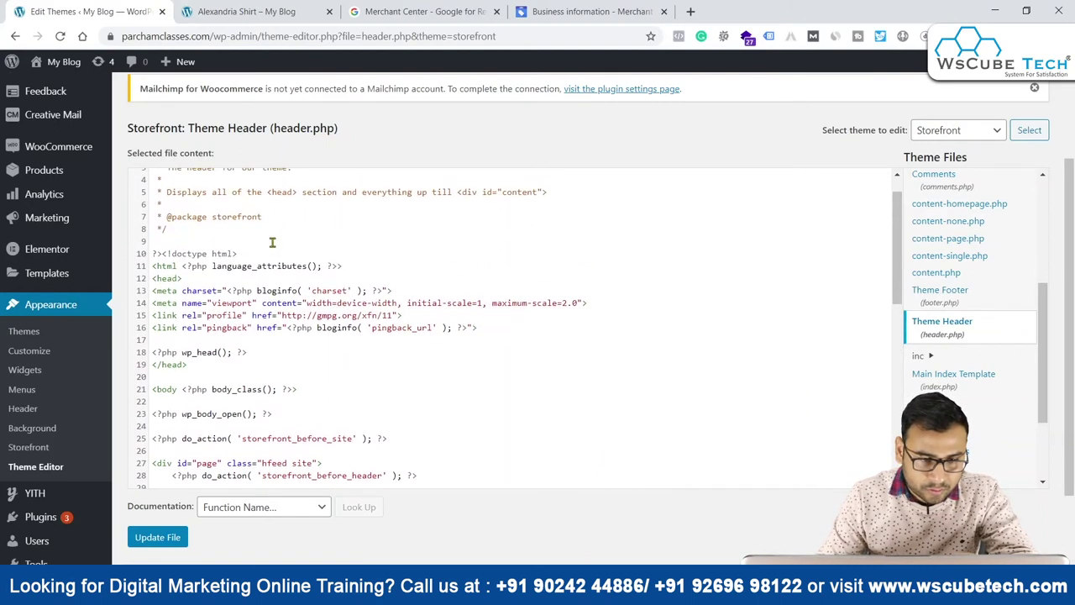
# Paste the google-site-verification meta tag on a new line before </head> and update the file.
pyautogui.click(165, 279)
pyautogui.click(247, 352)
pyautogui.press('Return')
pyautogui.hotkey('ctrl', 'v')
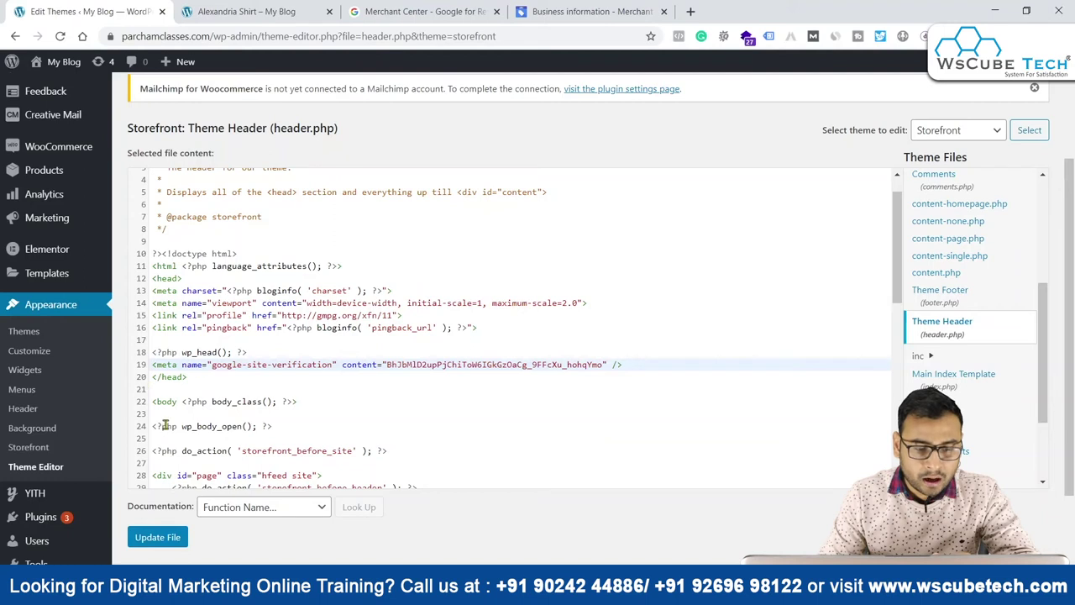
pyautogui.click(175, 535)
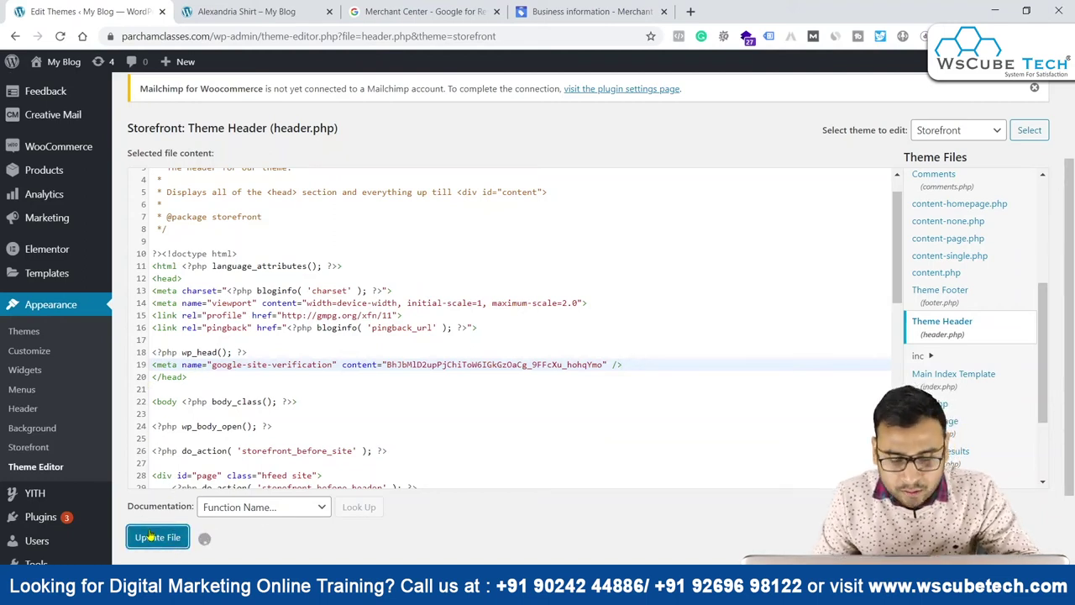
pyautogui.scroll(-2, 353, 414)
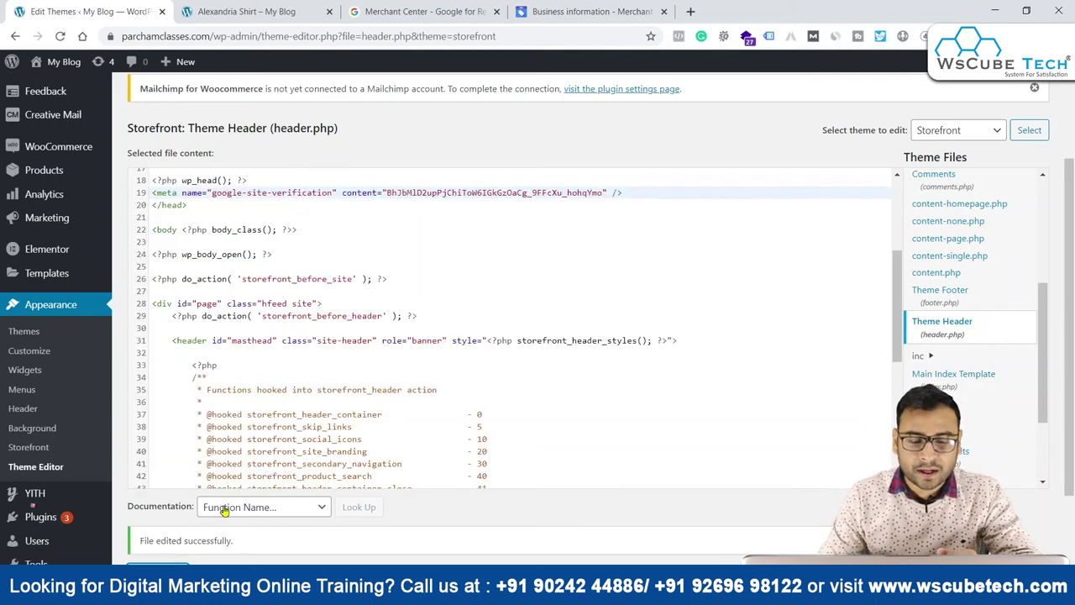
pyautogui.click(610, 11)
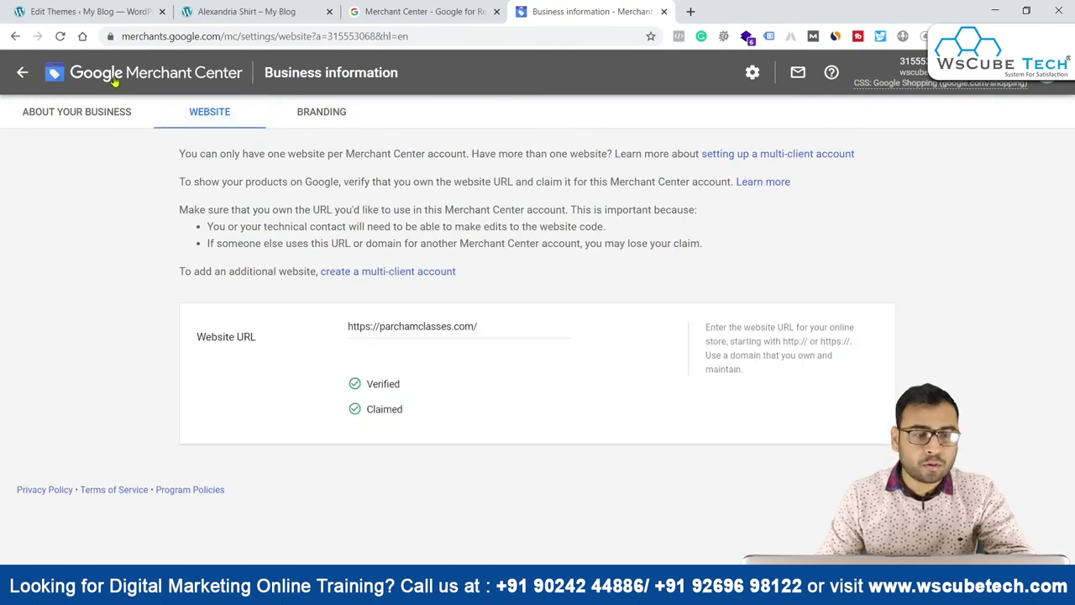
# Return to the Merchant Center overview page via the logo.
pyautogui.click(114, 77)
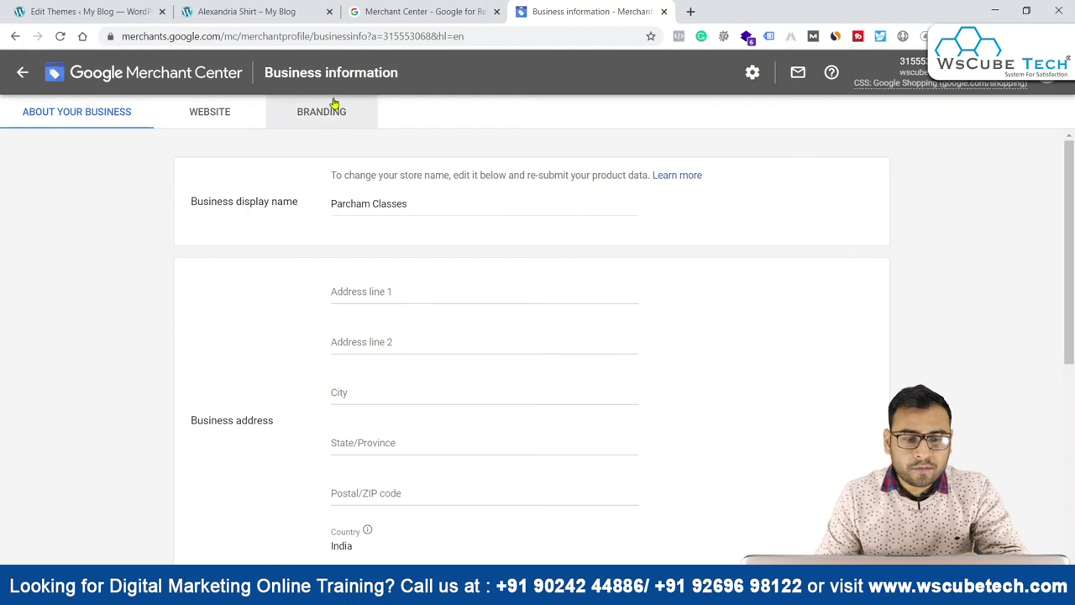
# Review the Branding colour and logo settings and About Your Business, then go back to Overview.
pyautogui.click(335, 110)
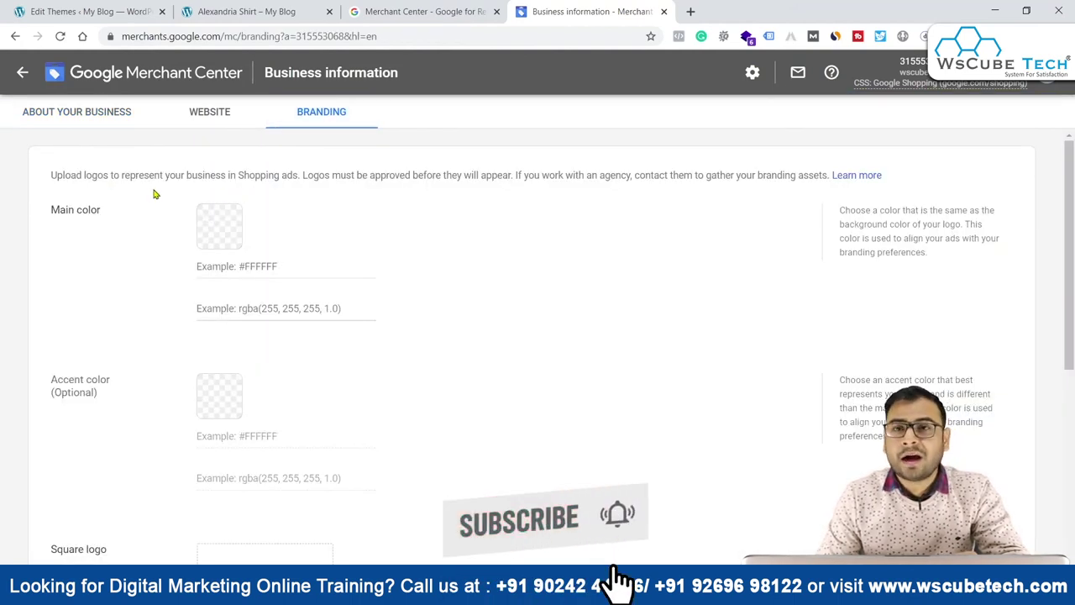
pyautogui.scroll(-3, 216, 436)
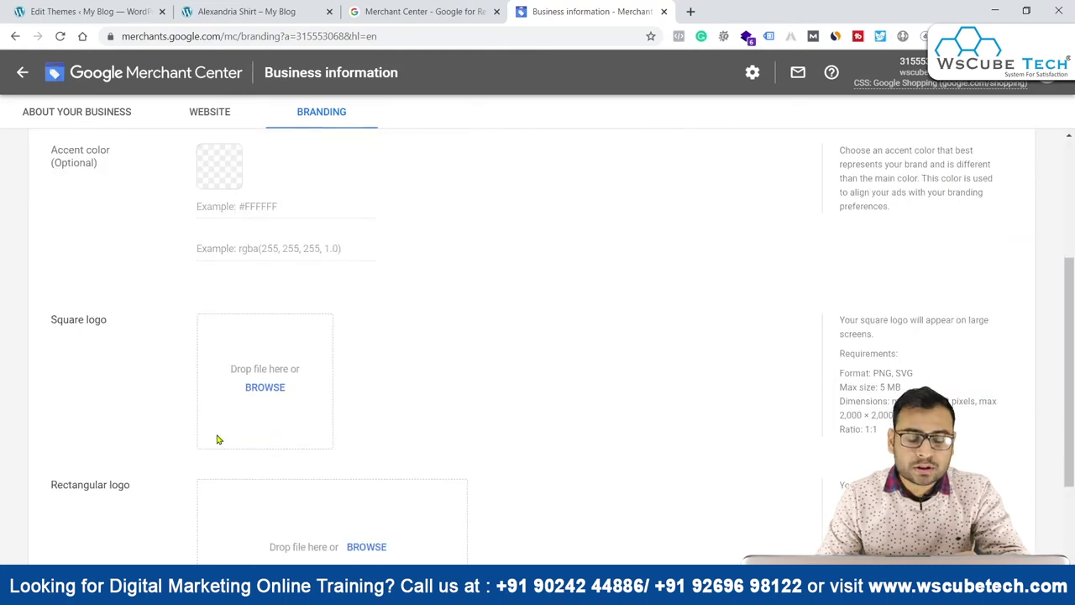
pyautogui.scroll(-2, 432, 473)
pyautogui.scroll(5, 432, 473)
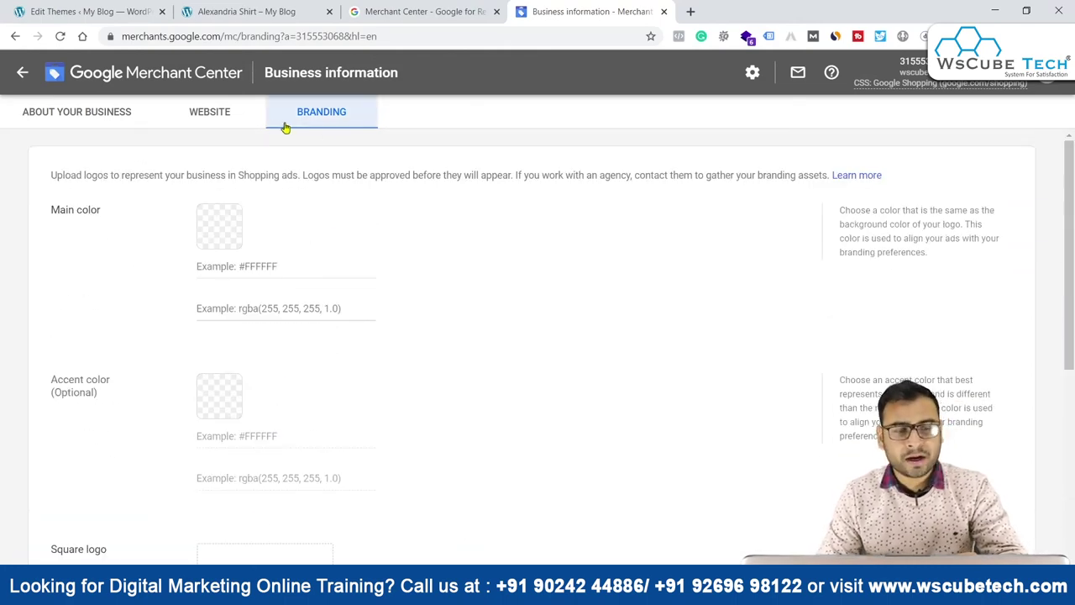
pyautogui.click(84, 113)
pyautogui.click(148, 74)
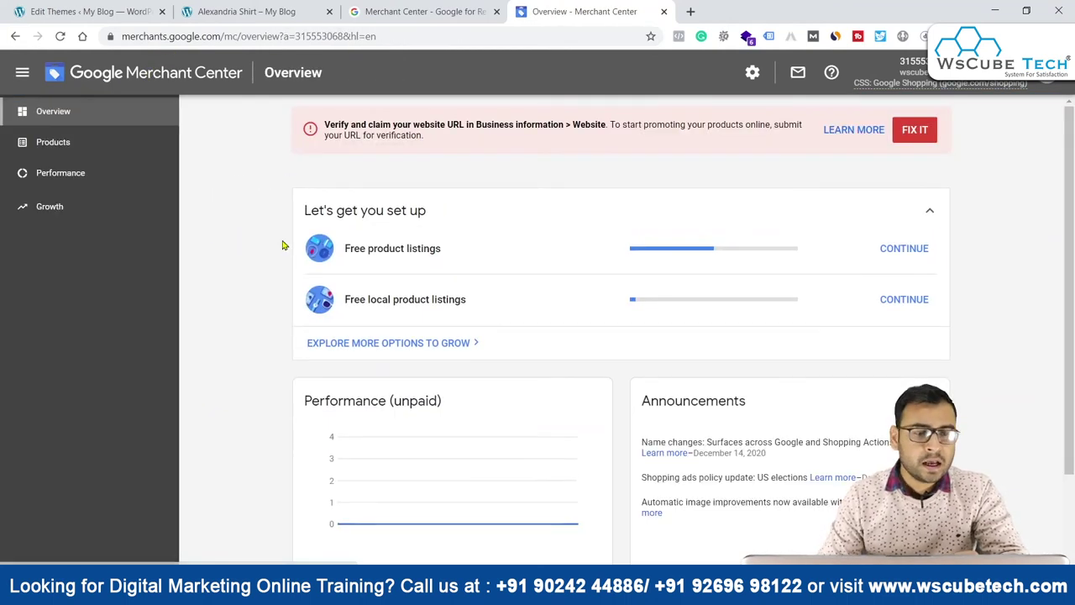
# Go from Products through Growth to the free listings Performance dashboard.
pyautogui.click(53, 142)
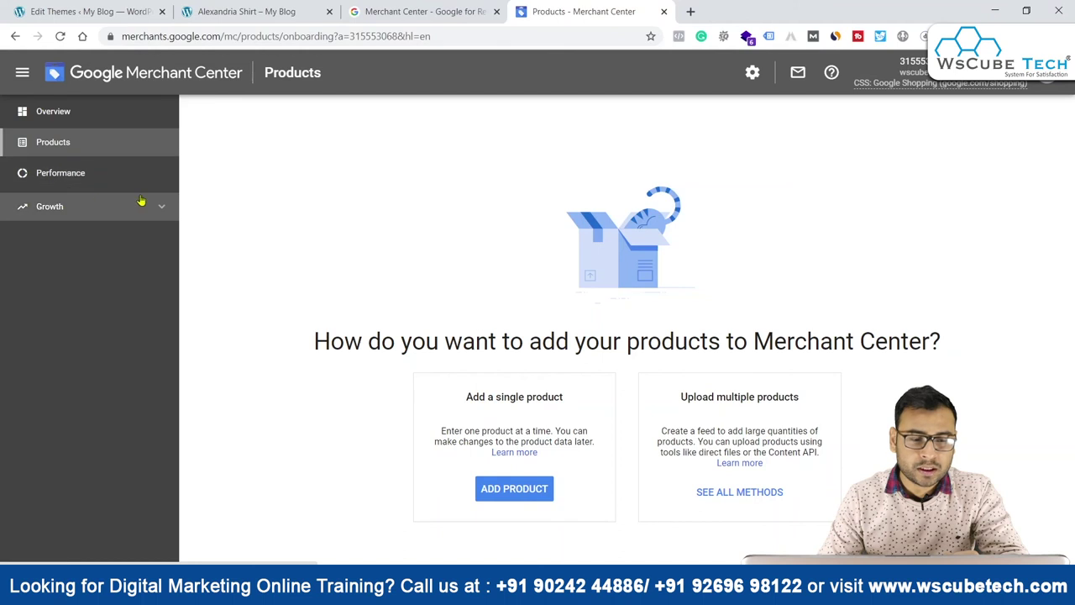
pyautogui.click(91, 207)
pyautogui.click(63, 176)
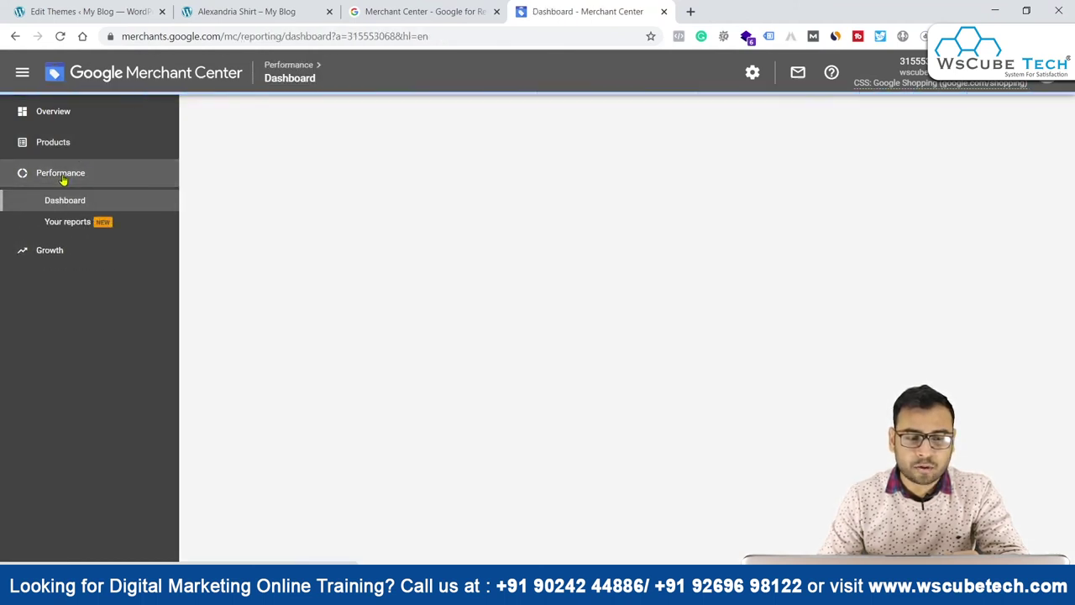